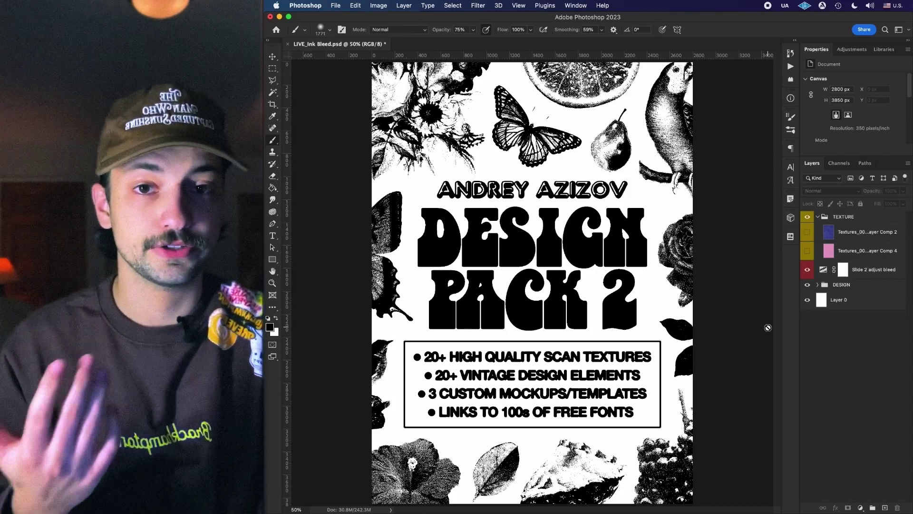
# Expand the DESIGN group and show the 'Slide to adjust roughness' layer to roughen the lettering.
pyautogui.click(818, 285)
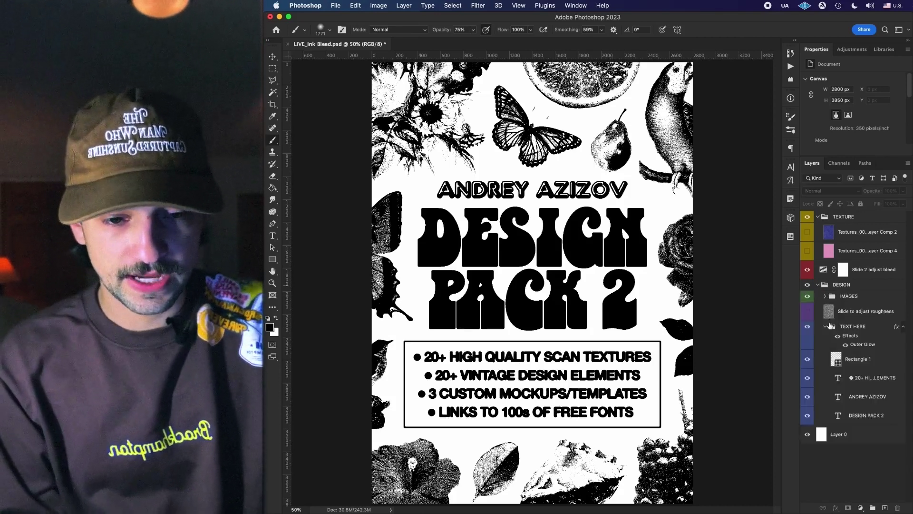
pyautogui.click(807, 311)
pyautogui.scroll(1, 649, 252)
pyautogui.scroll(5, 649, 252)
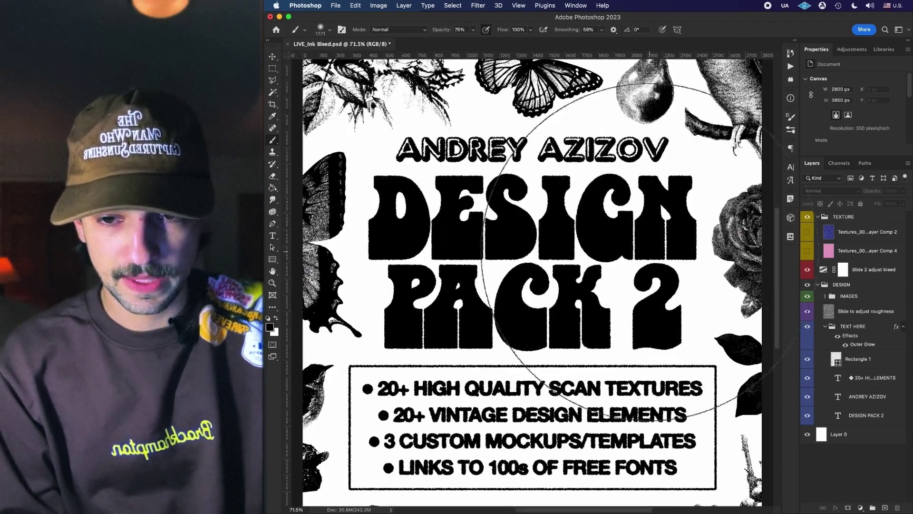
pyautogui.scroll(2, 564, 237)
pyautogui.scroll(2, 563, 238)
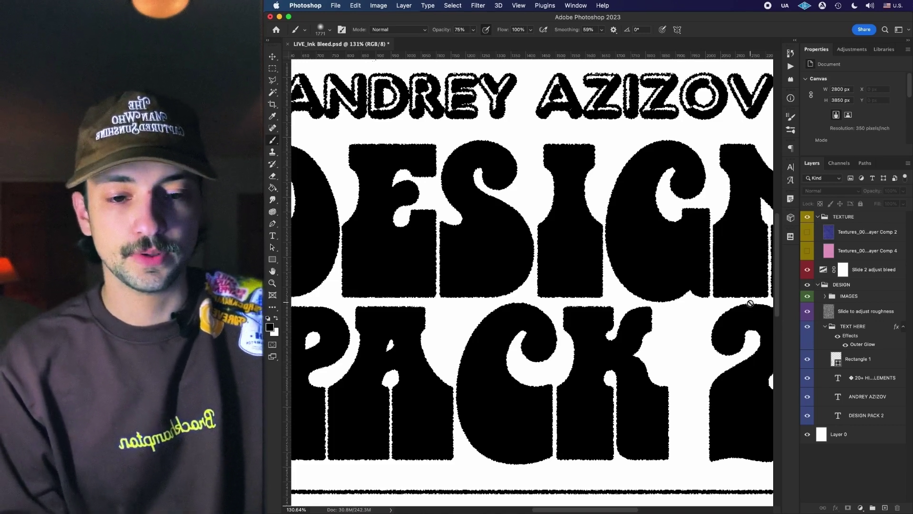
# Try the blue ink and pink background Textures Comp layers, hide them, then open Finder search.
pyautogui.click(817, 284)
pyautogui.scroll(-2, 593, 280)
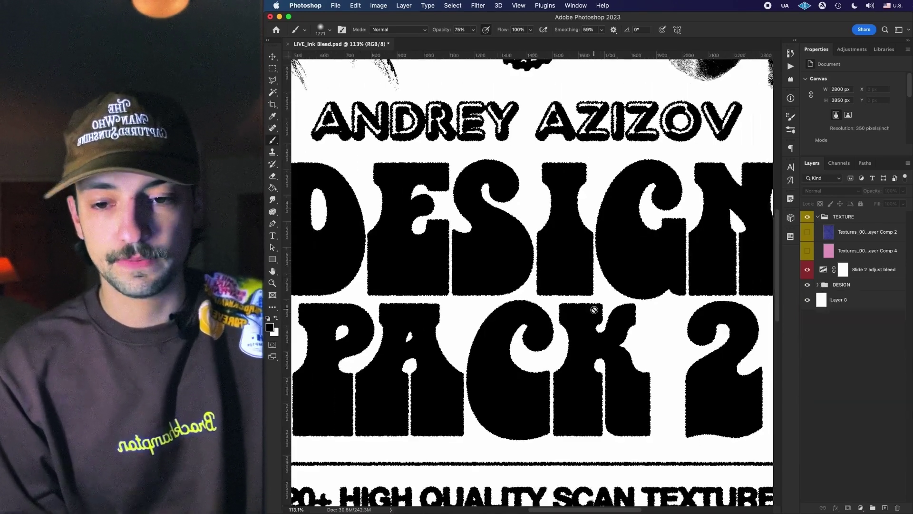
pyautogui.scroll(-4, 594, 309)
pyautogui.click(815, 236)
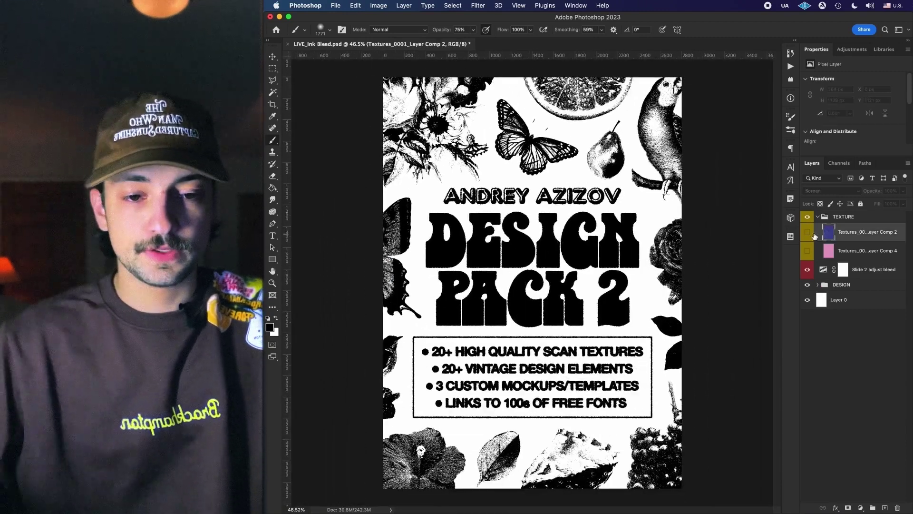
pyautogui.click(807, 232)
pyautogui.click(808, 252)
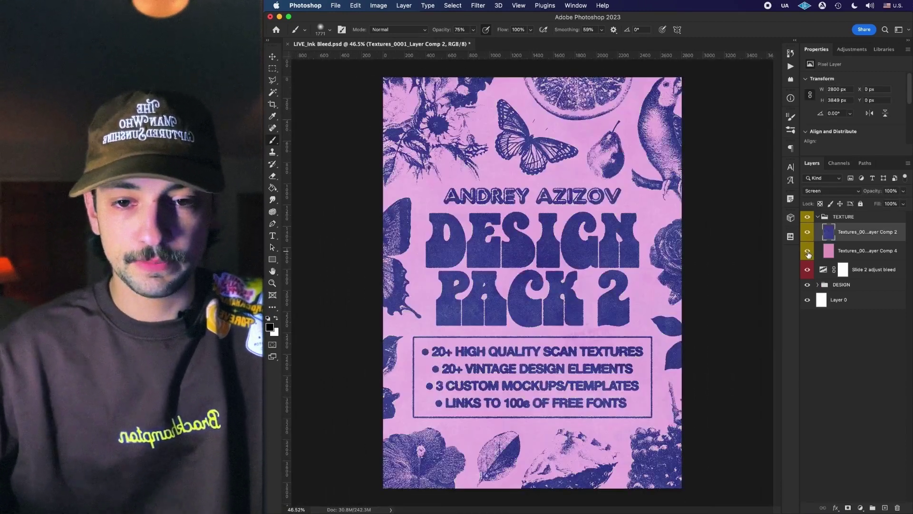
pyautogui.click(808, 252)
pyautogui.click(808, 232)
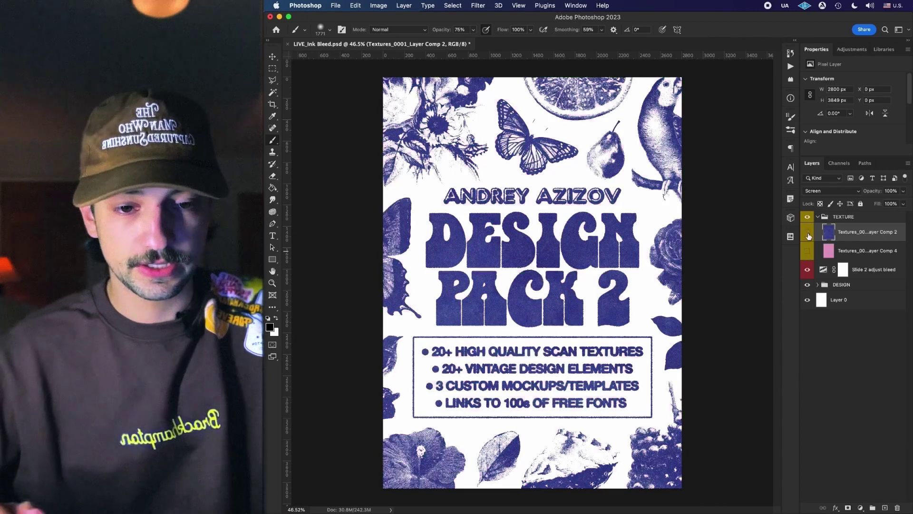
pyautogui.press('super+alt+space')
pyautogui.moveTo(848, 46); pyautogui.dragTo(718, 45)
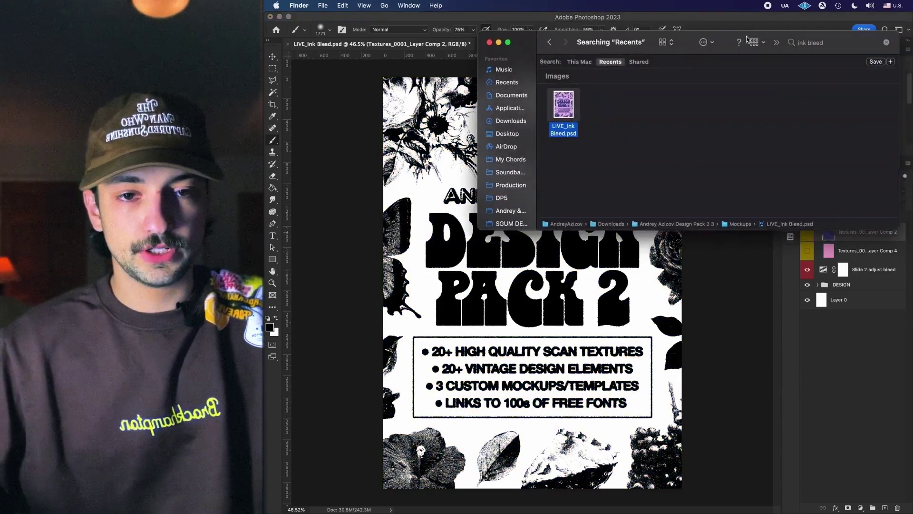
# Search the Mac for 'design pack 2', open Textures > Paper Texture, and Quick Look pink newspaper.jpg.
pyautogui.write('ink bleeddesig')
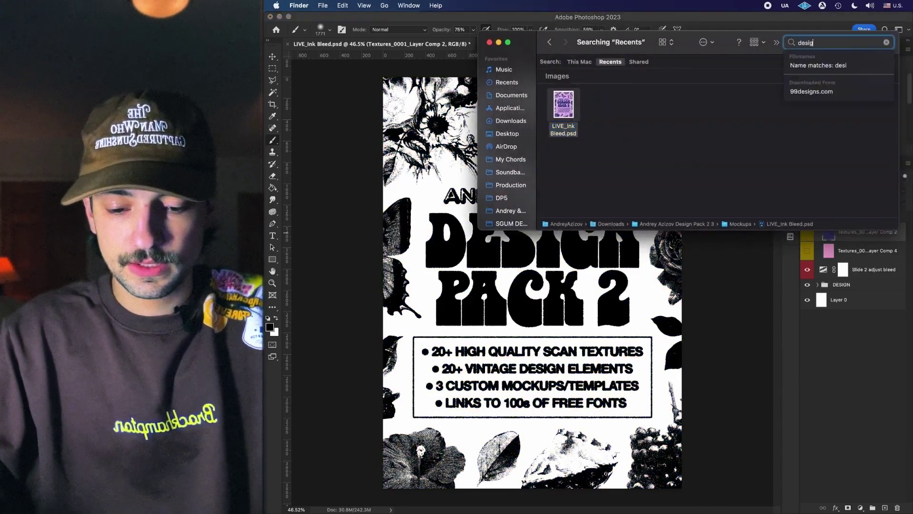
pyautogui.write('n pack 2')
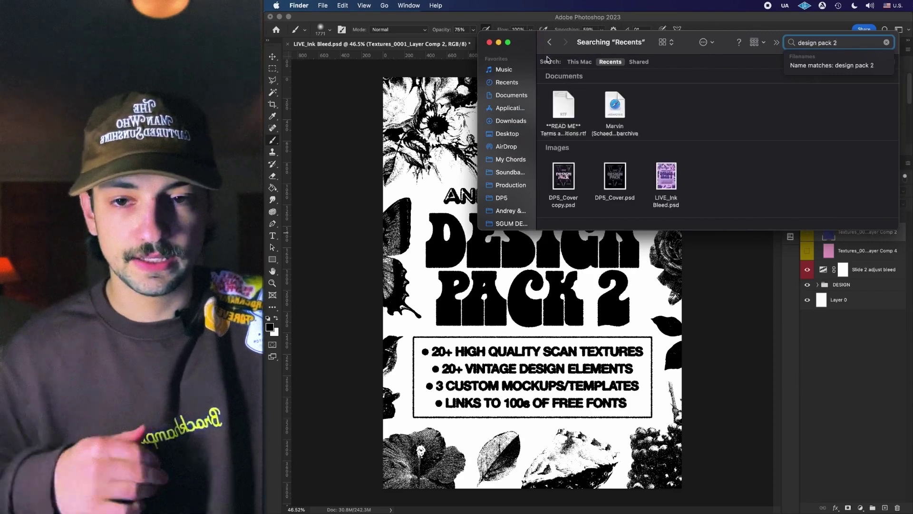
pyautogui.click(579, 62)
pyautogui.doubleClick(666, 77)
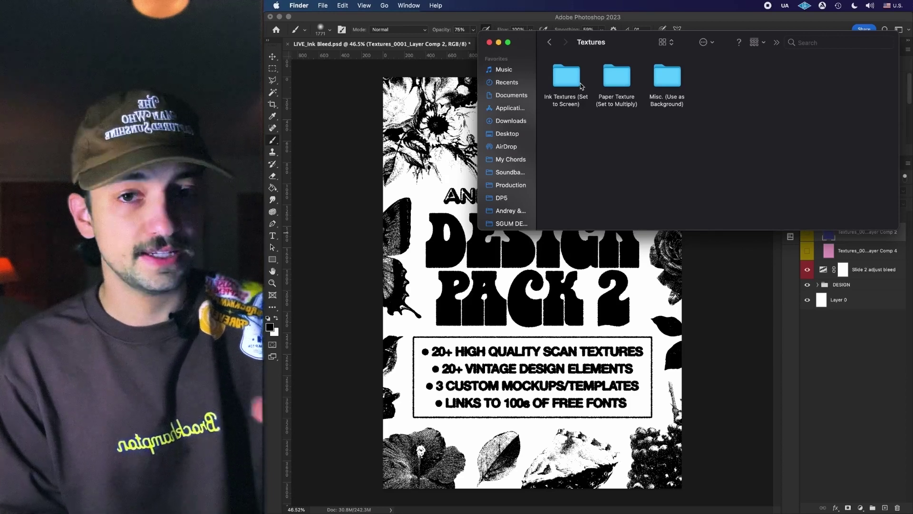
pyautogui.doubleClick(615, 77)
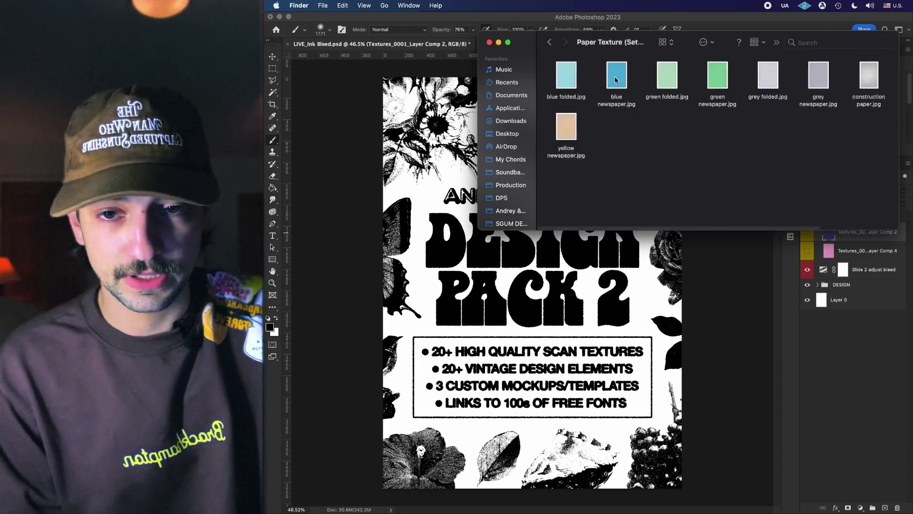
pyautogui.hscroll(2, 745, 185)
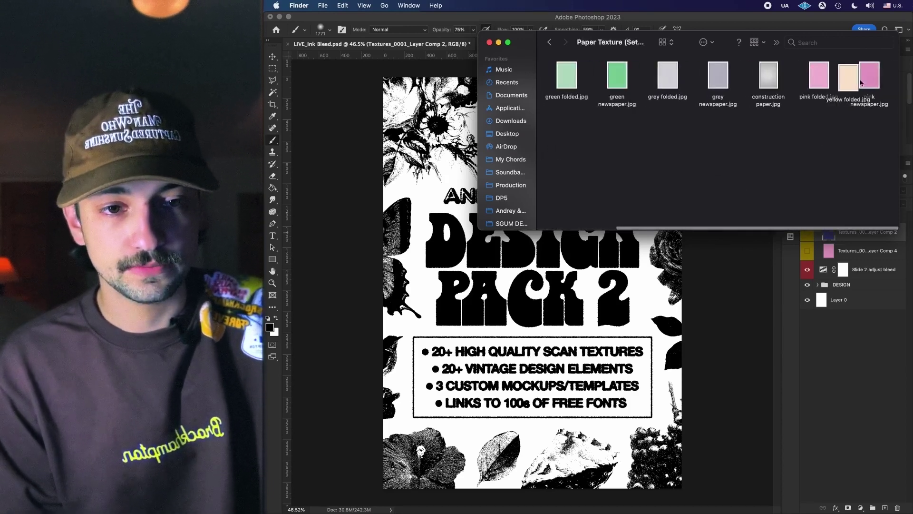
pyautogui.click(873, 71)
pyautogui.press('space')
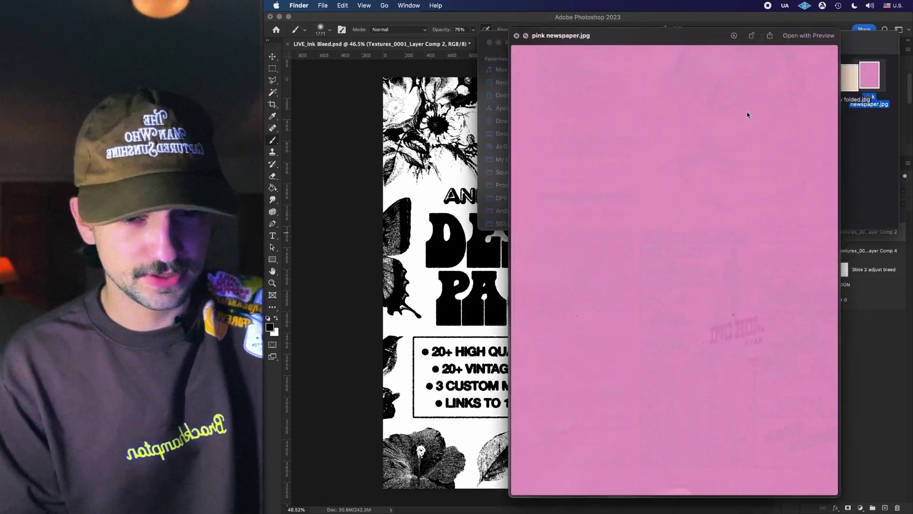
pyautogui.press('space')
# Place pink newspaper.jpg on the poster and delete the Comp 2 and Comp 4 texture layers.
pyautogui.moveTo(868, 76); pyautogui.dragTo(559, 305)
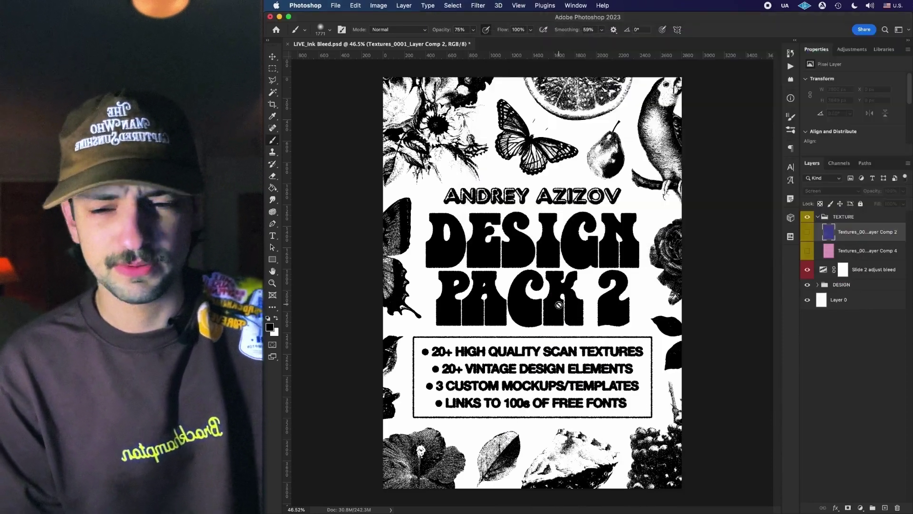
pyautogui.moveTo(863, 236); pyautogui.dragTo(878, 243)
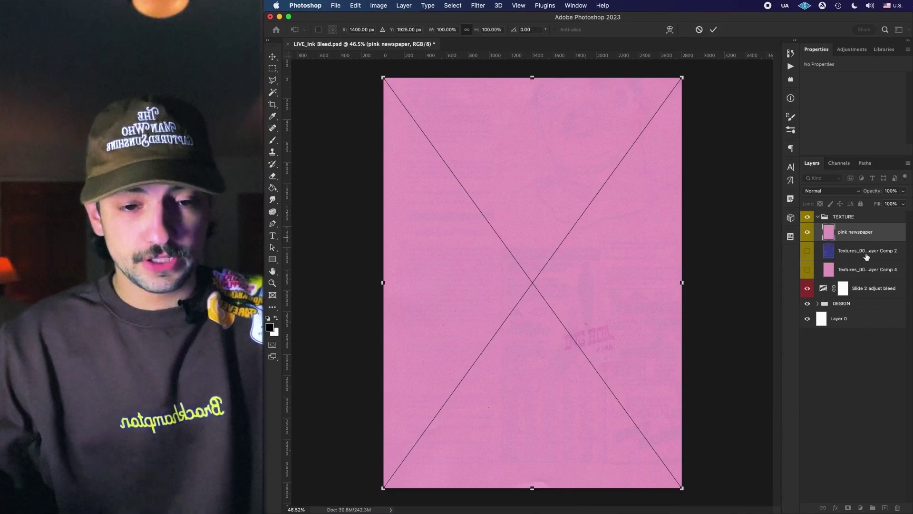
pyautogui.press('Return')
pyautogui.click(861, 252)
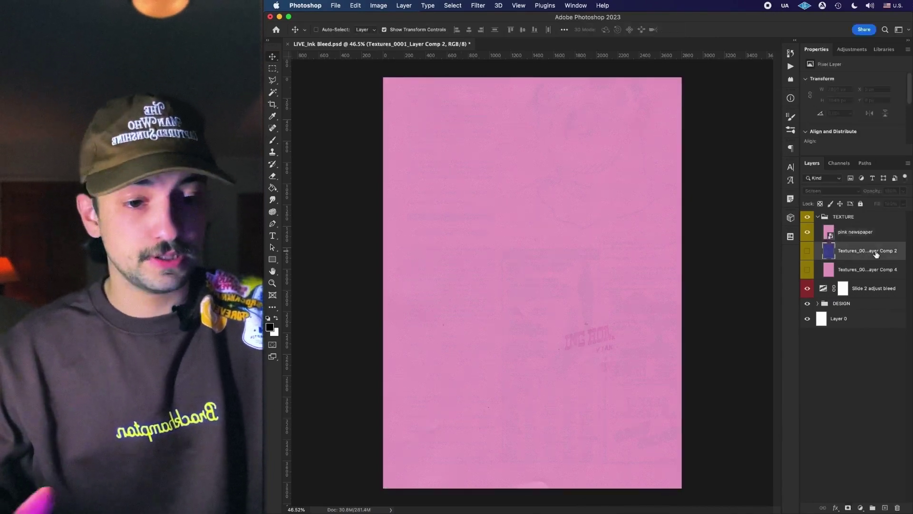
pyautogui.keyDown('shift'); pyautogui.click(862, 269); pyautogui.keyUp('shift')
pyautogui.press('Delete')
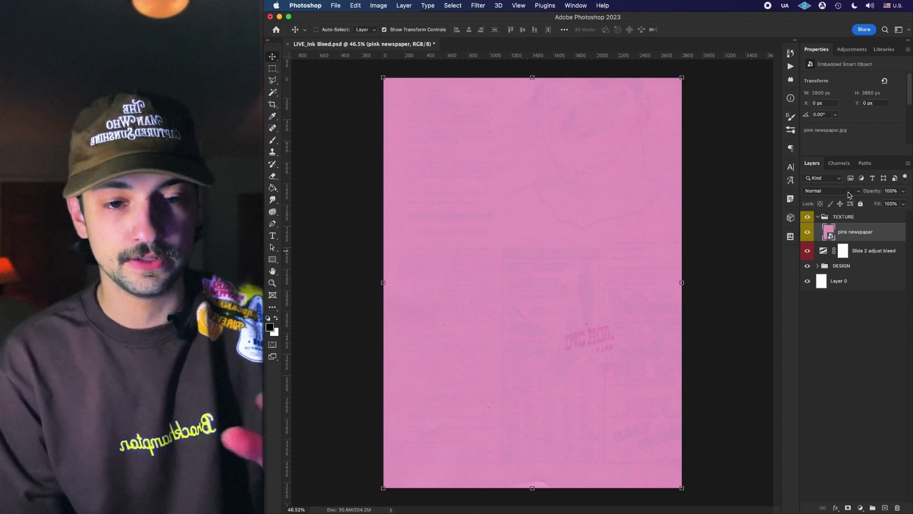
pyautogui.click(848, 193)
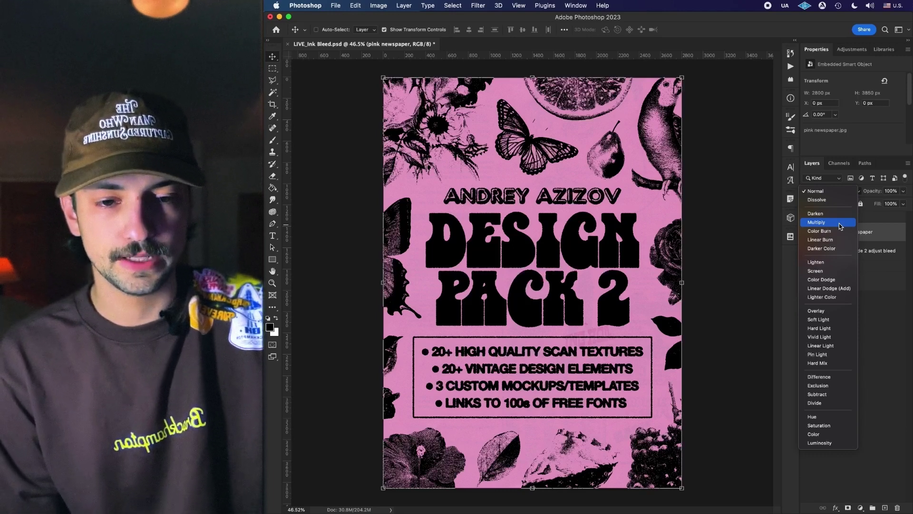
# Set the pink newspaper layer to Multiply and inspect the DESIGN PACK 2 poster up close.
pyautogui.click(840, 223)
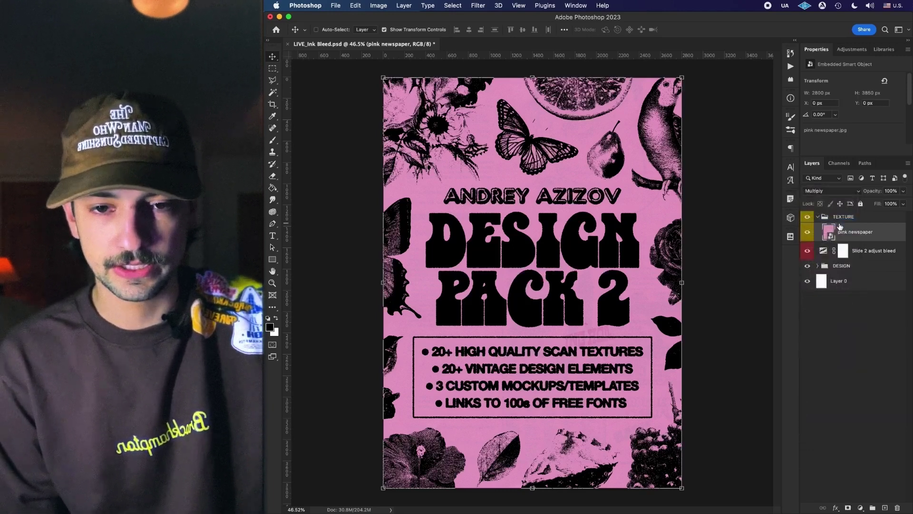
pyautogui.press('super+equal')
pyautogui.press('super+equal')
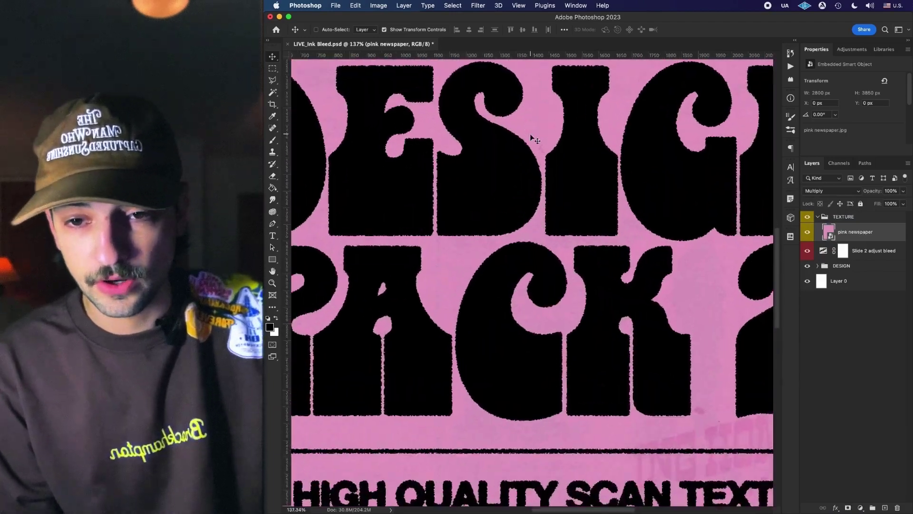
pyautogui.scroll(3, 530, 134)
pyautogui.scroll(5, 530, 133)
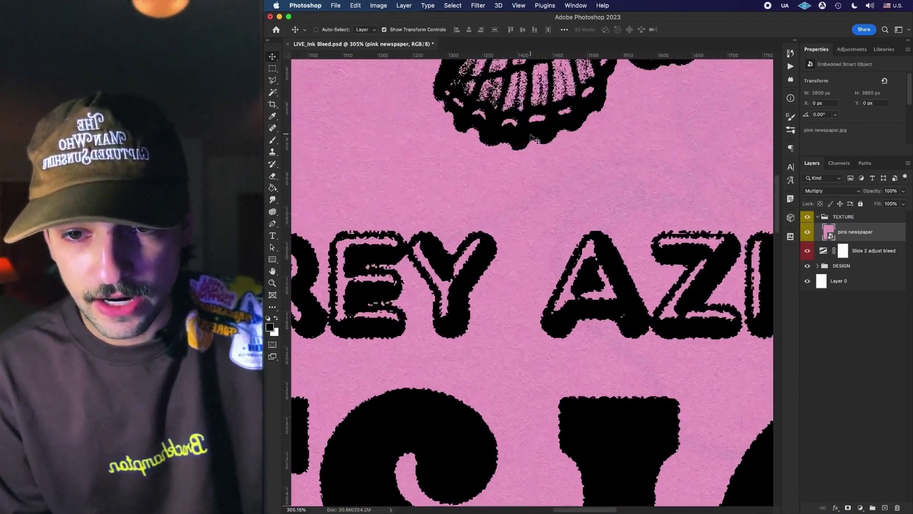
pyautogui.hscroll(-10, 530, 246)
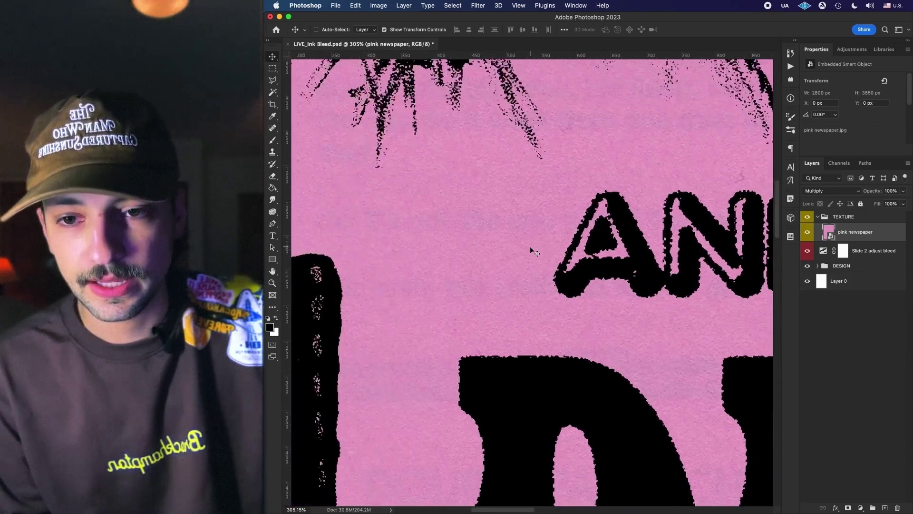
pyautogui.scroll(-3, 531, 248)
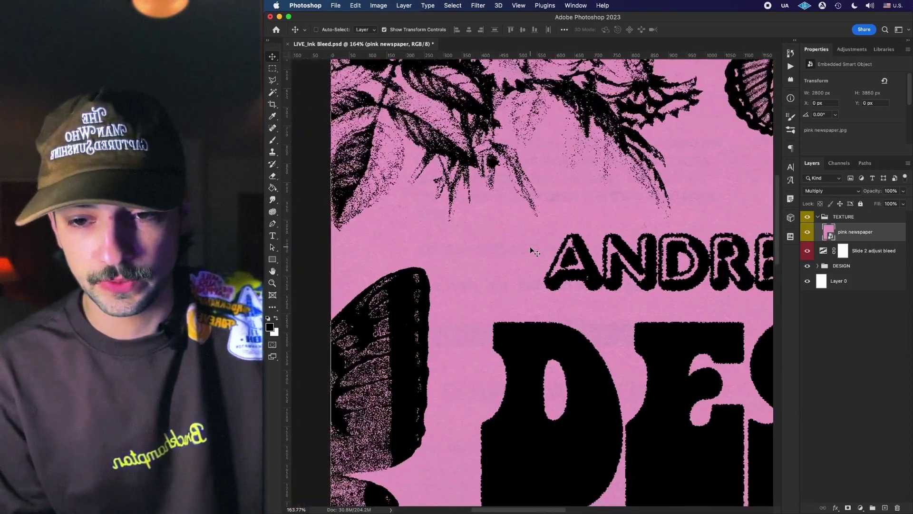
pyautogui.hscroll(15, 530, 246)
pyautogui.scroll(-8, 618, 332)
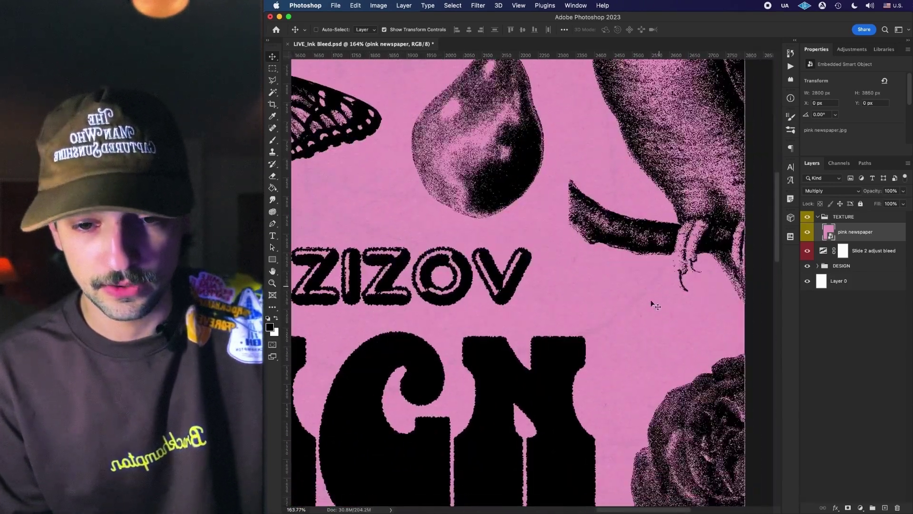
pyautogui.scroll(-3, 621, 365)
pyautogui.scroll(2, 621, 365)
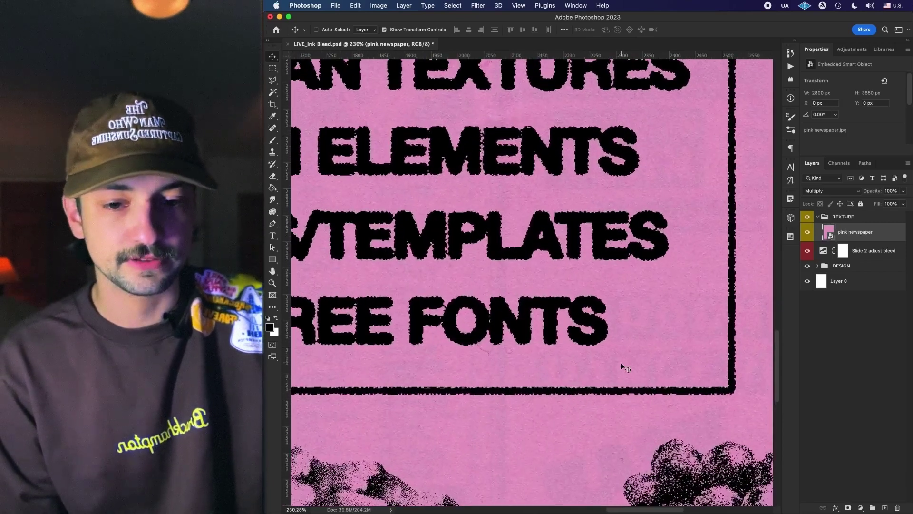
pyautogui.scroll(-3, 621, 366)
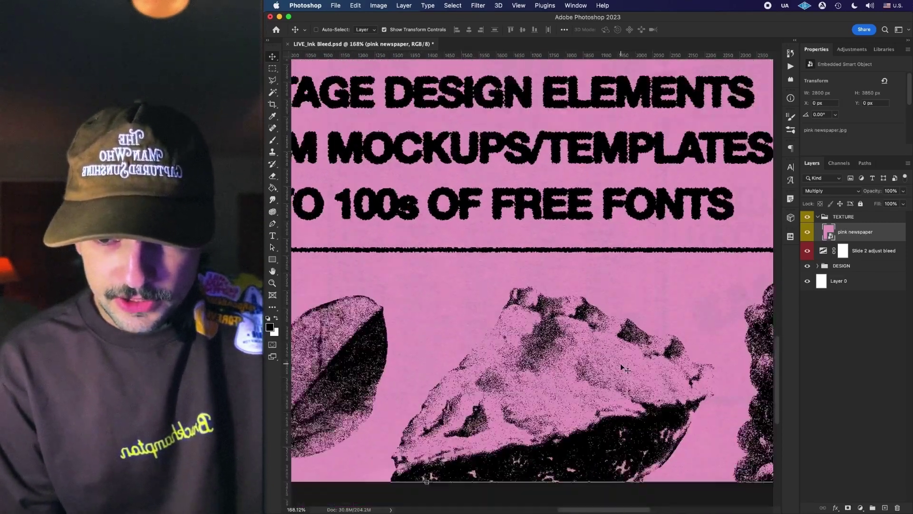
pyautogui.scroll(-3, 620, 365)
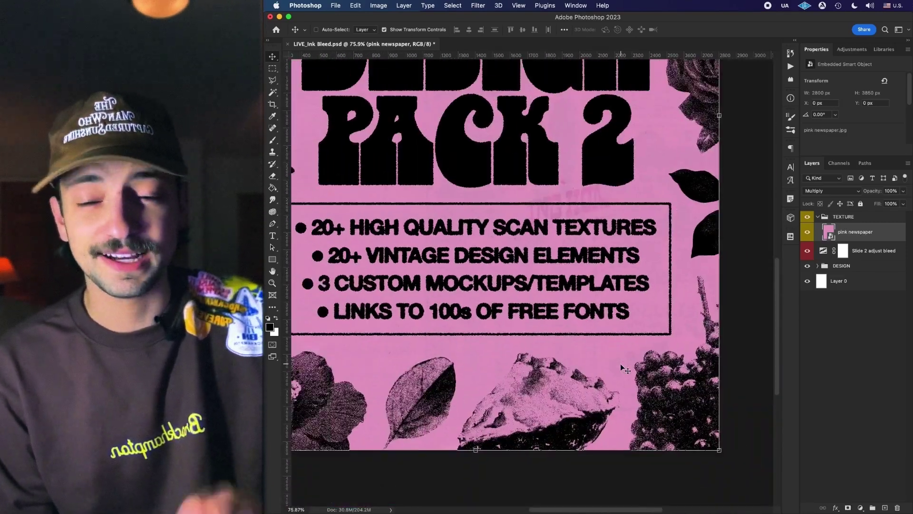
pyautogui.scroll(2, 620, 363)
pyautogui.scroll(1, 573, 253)
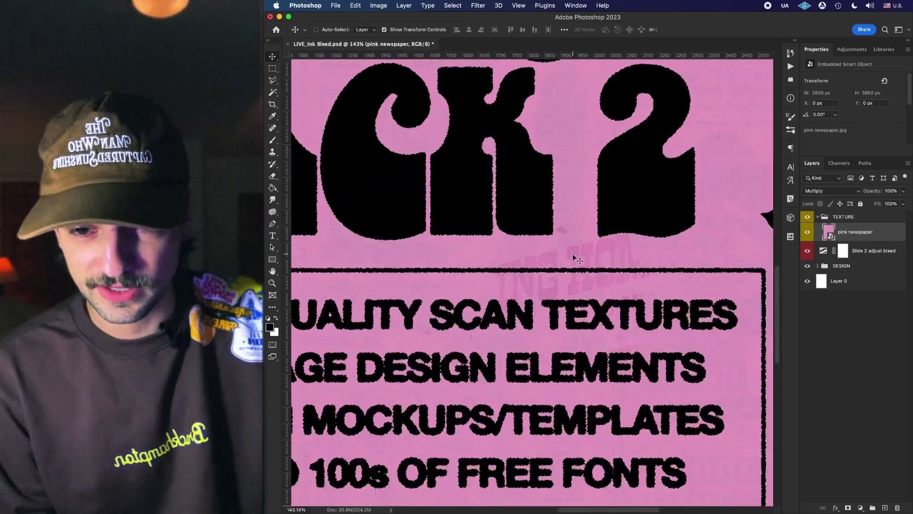
pyautogui.scroll(-1, 573, 276)
pyautogui.scroll(-3, 573, 275)
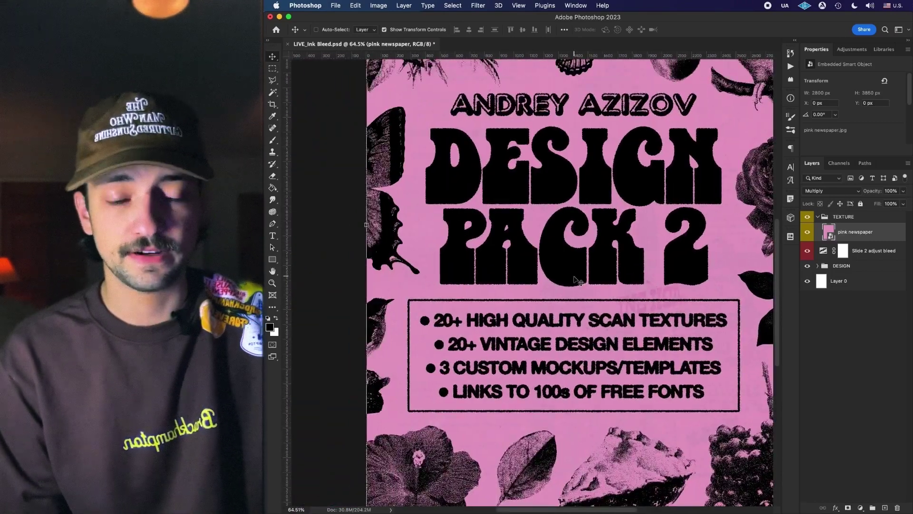
pyautogui.scroll(-1, 574, 276)
pyautogui.scroll(1, 580, 283)
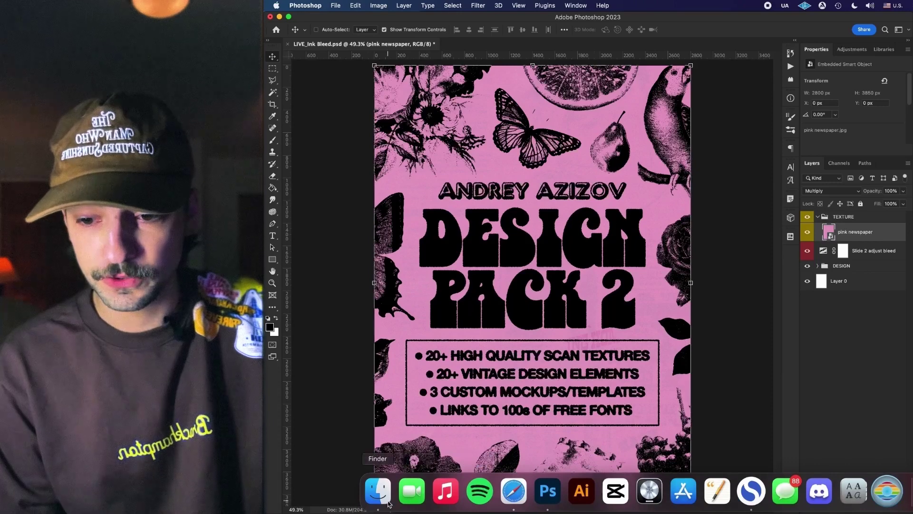
# In Finder, open the Ink Textures folder and preview black_newspaper.
pyautogui.click(388, 500)
pyautogui.click(549, 43)
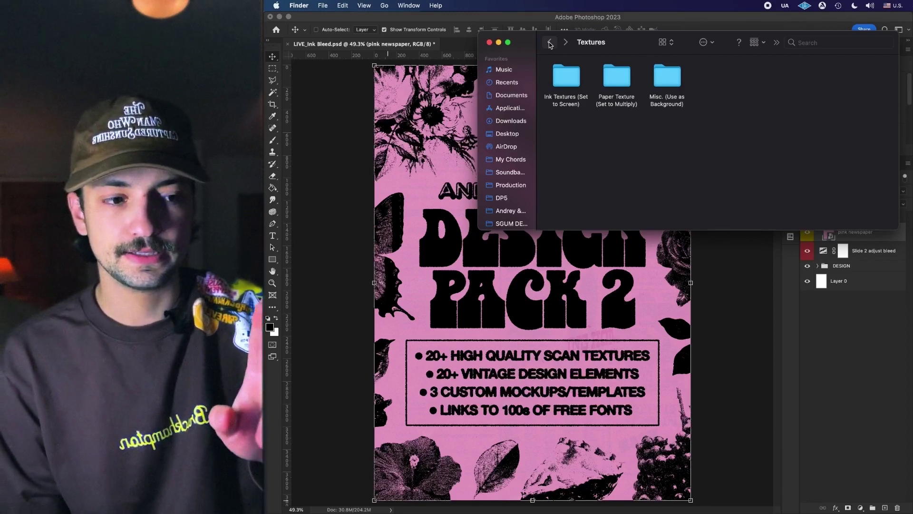
pyautogui.doubleClick(565, 79)
pyautogui.press('space')
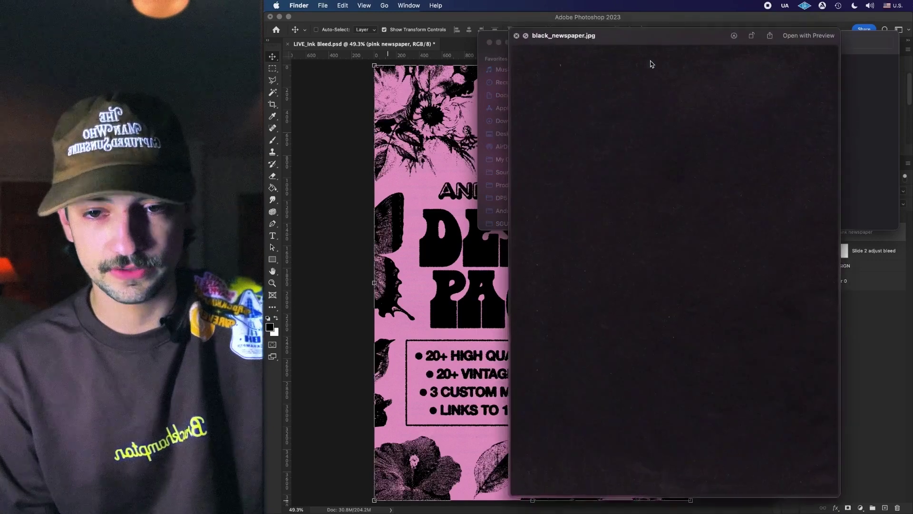
pyautogui.press('space')
# Compare blue_newspaper against black_newspaper and pick black_newspaper for the poster.
pyautogui.click(667, 76)
pyautogui.press('space')
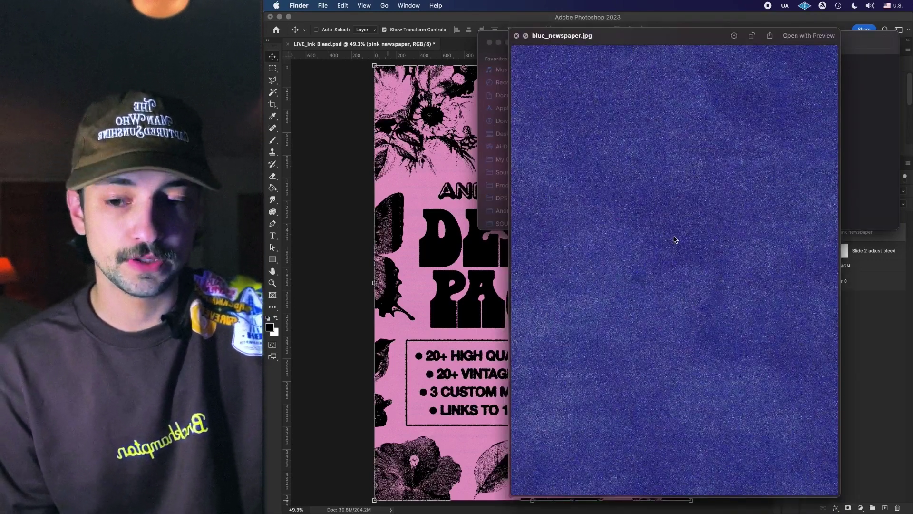
pyautogui.press('space')
pyautogui.click(566, 76)
pyautogui.press('space')
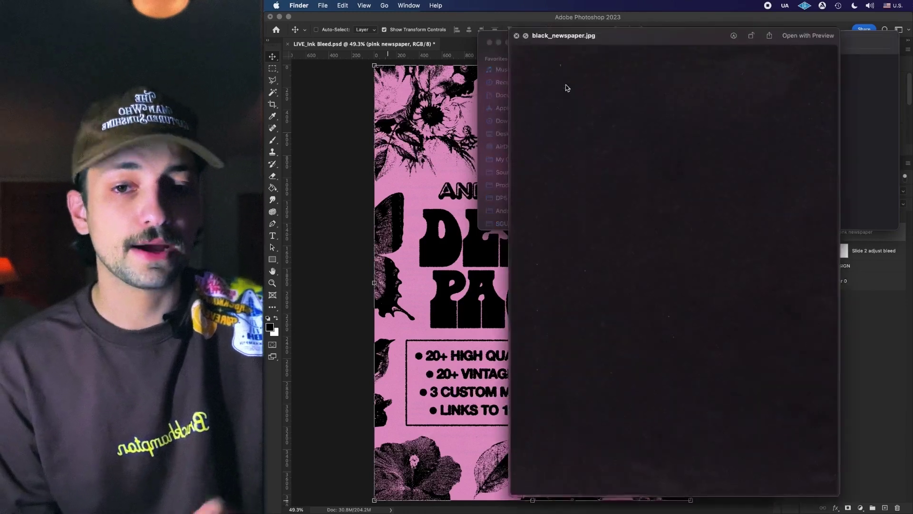
pyautogui.press('space')
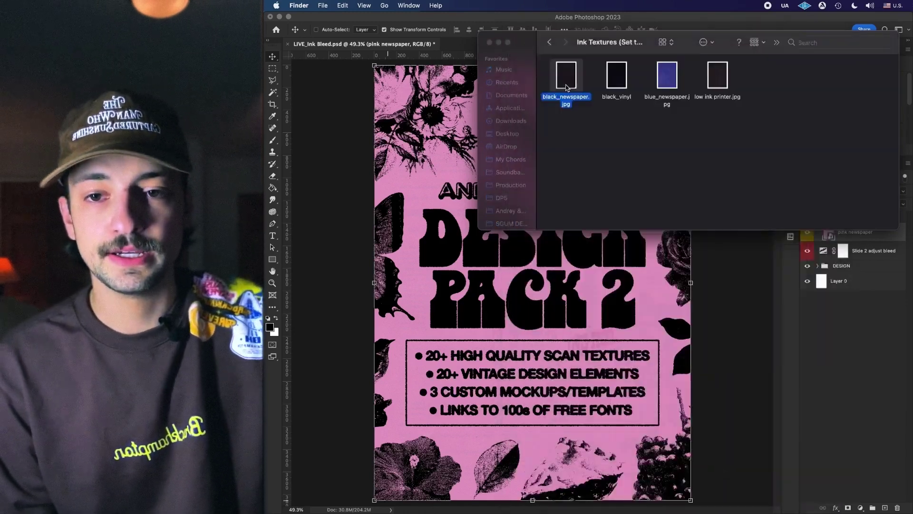
pyautogui.click(464, 329)
# Place black_newspaper.jpg as a layer above pink newspaper in the TEXTURE group.
pyautogui.moveTo(776, 248); pyautogui.dragTo(777, 250)
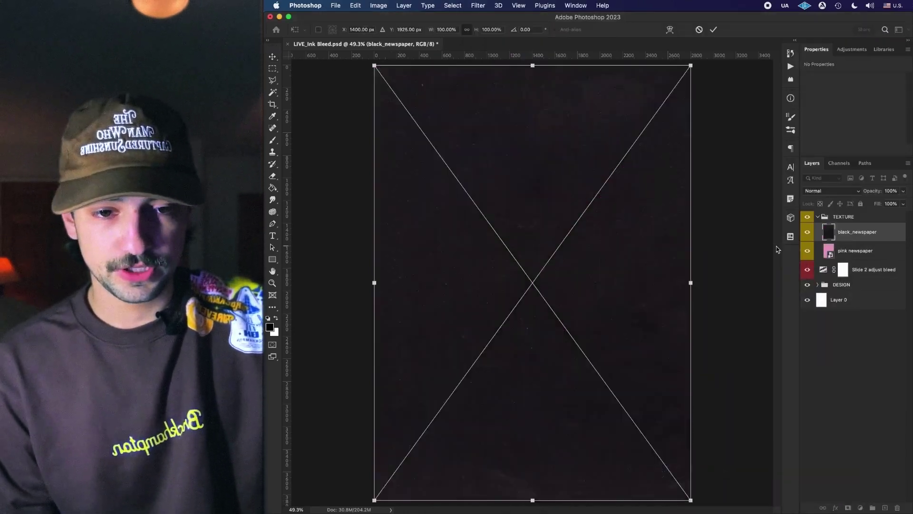
pyautogui.press('Return')
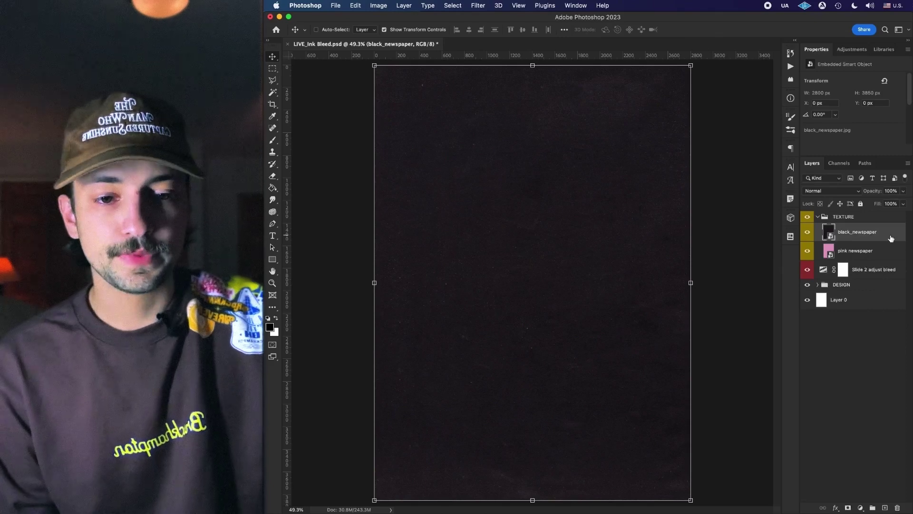
pyautogui.moveTo(891, 238)
pyautogui.mouseDown()
pyautogui.moveTo(877, 258)
pyautogui.moveTo(881, 233)
pyautogui.mouseUp()
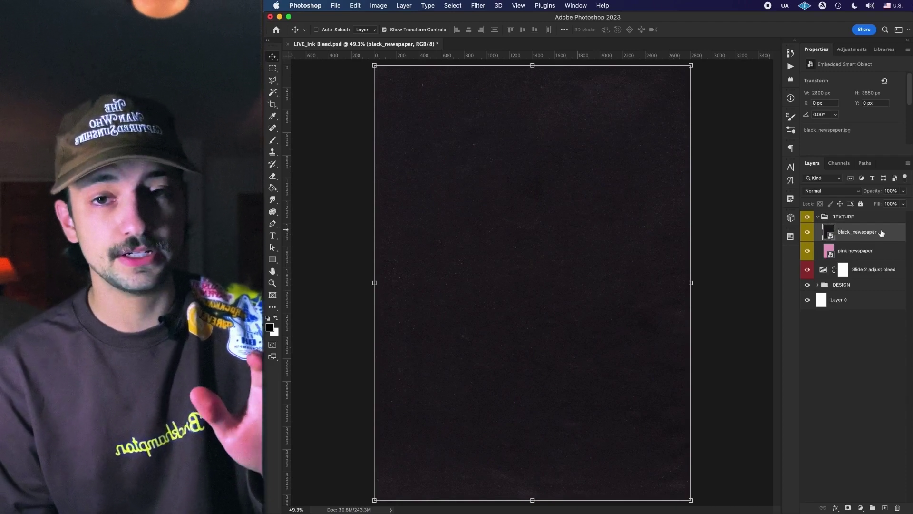
pyautogui.click(846, 192)
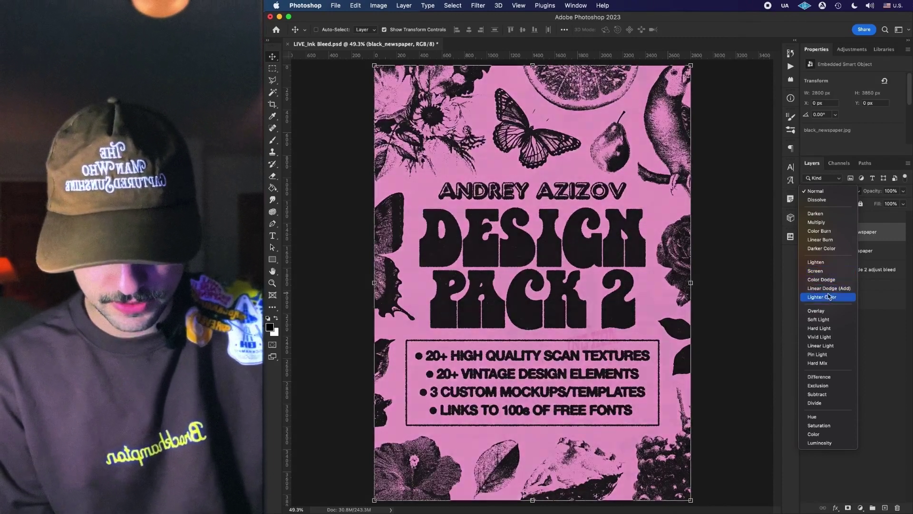
# Set black_newspaper's blend mode to Screen and deselect the layer.
pyautogui.click(831, 273)
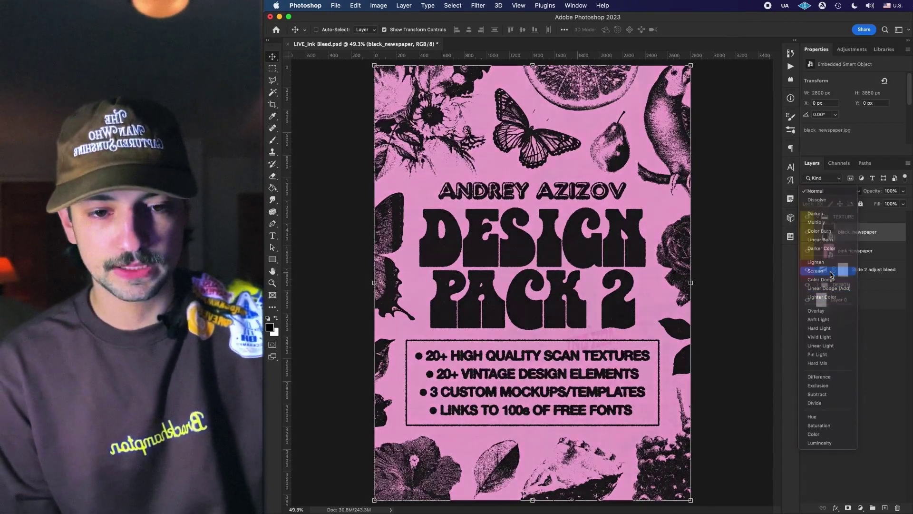
pyautogui.press('alt+super+a')
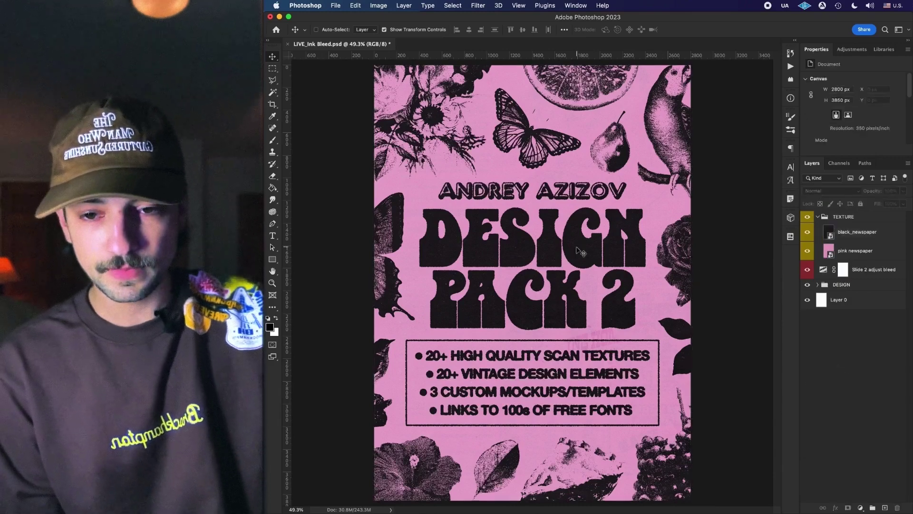
pyautogui.scroll(5, 579, 251)
pyautogui.scroll(6, 575, 246)
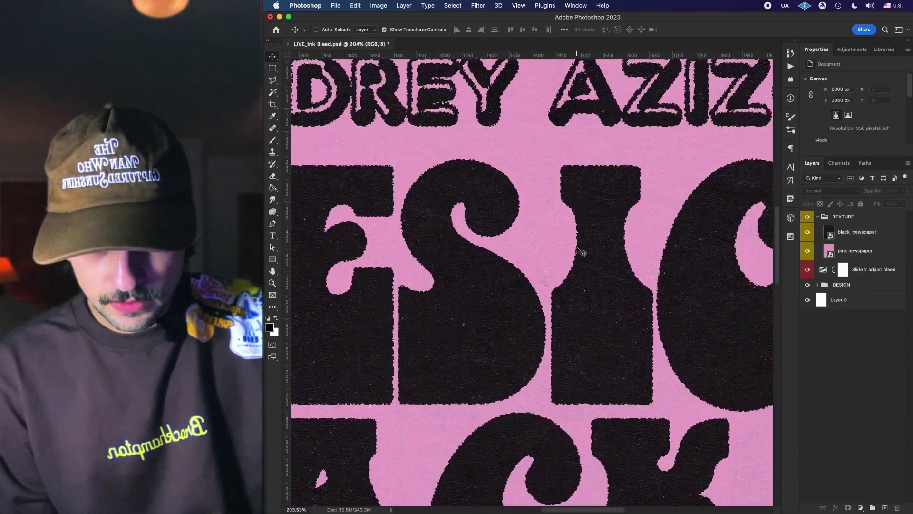
pyautogui.hscroll(4, 626, 244)
pyautogui.scroll(2, 626, 243)
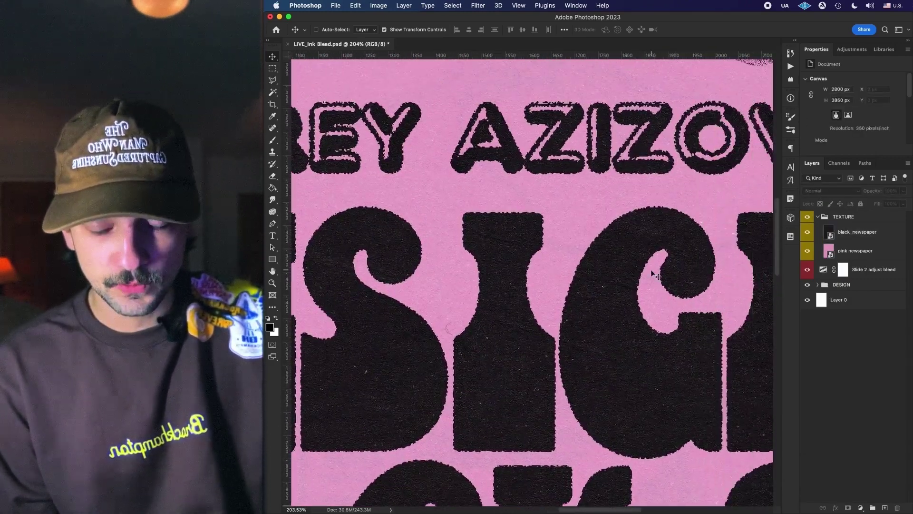
pyautogui.hscroll(3, 652, 272)
pyautogui.press('super+0')
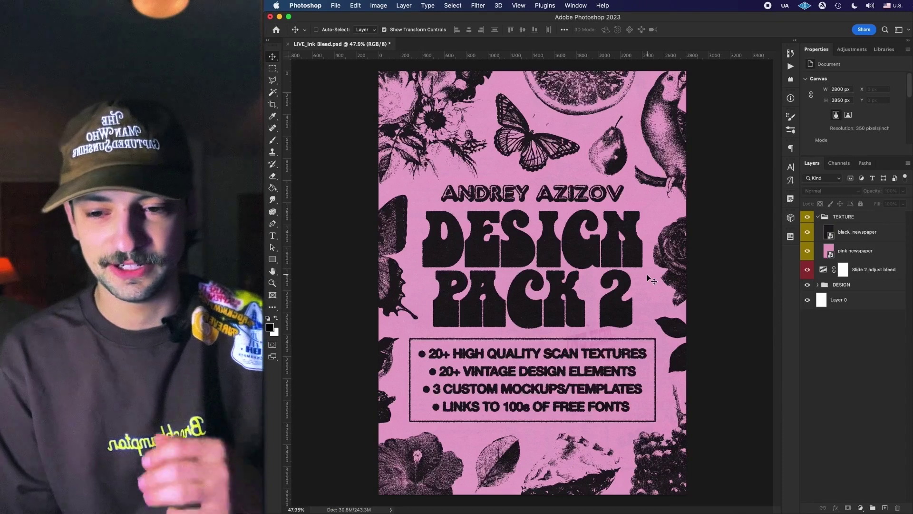
pyautogui.click(880, 232)
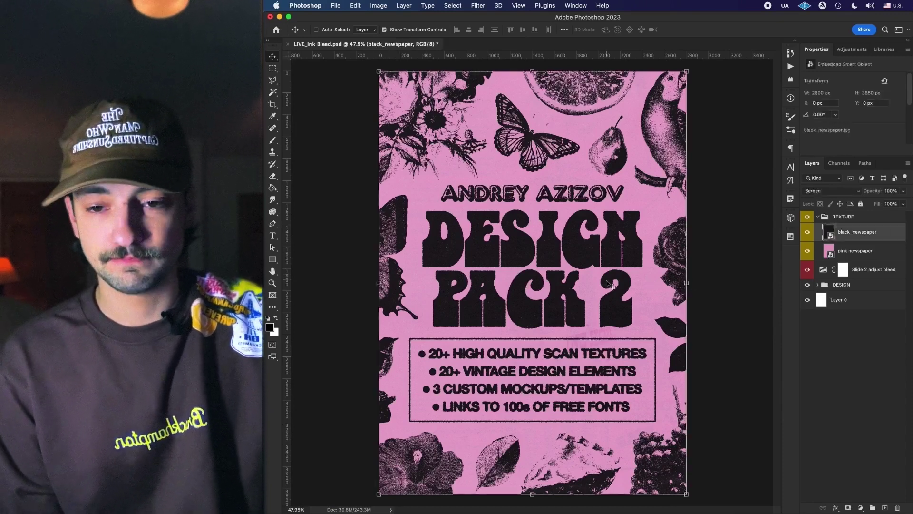
pyautogui.scroll(1, 610, 284)
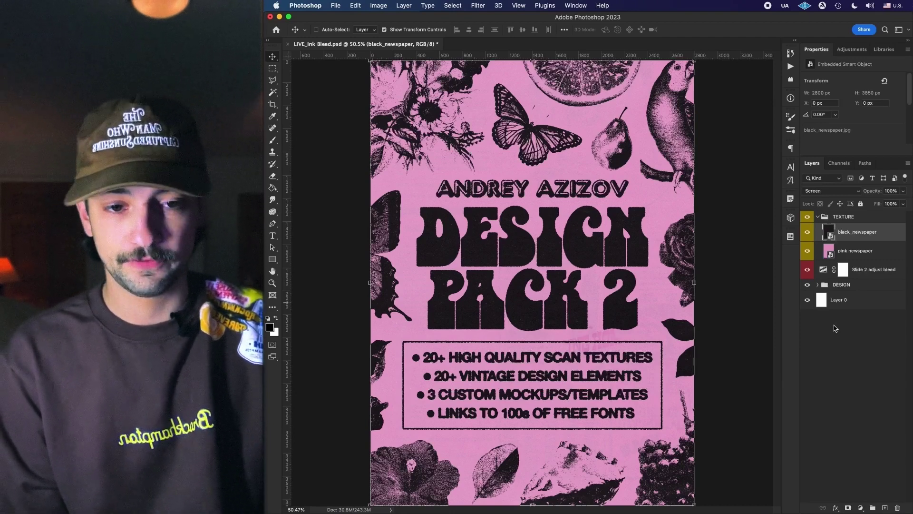
pyautogui.click(876, 255)
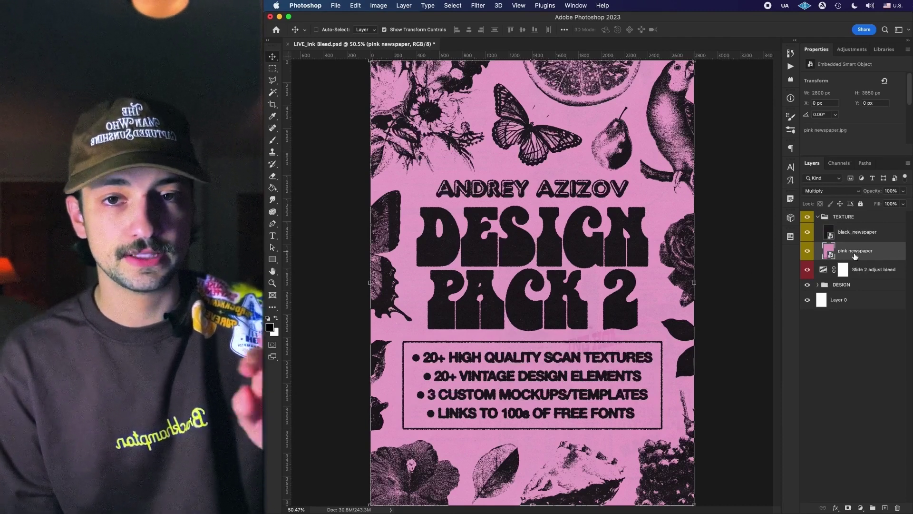
pyautogui.hotkey('alt', ']')
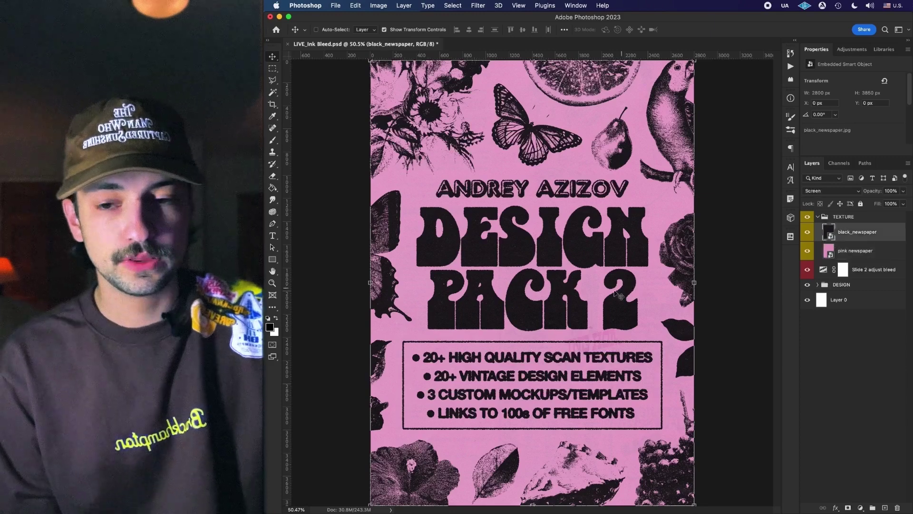
pyautogui.scroll(1, 488, 180)
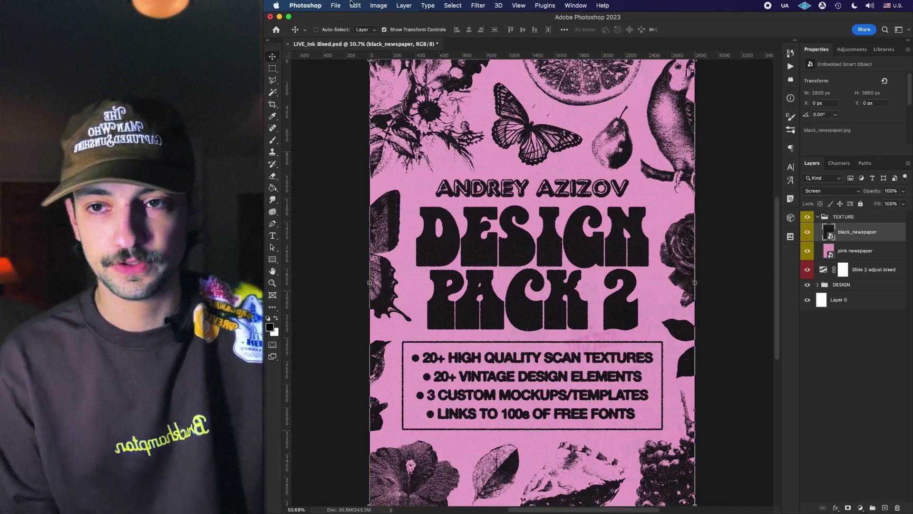
# Apply Brightness/Contrast to black_newspaper with moderately raised brightness and contrast 45.
pyautogui.click(379, 5)
pyautogui.moveTo(417, 31)
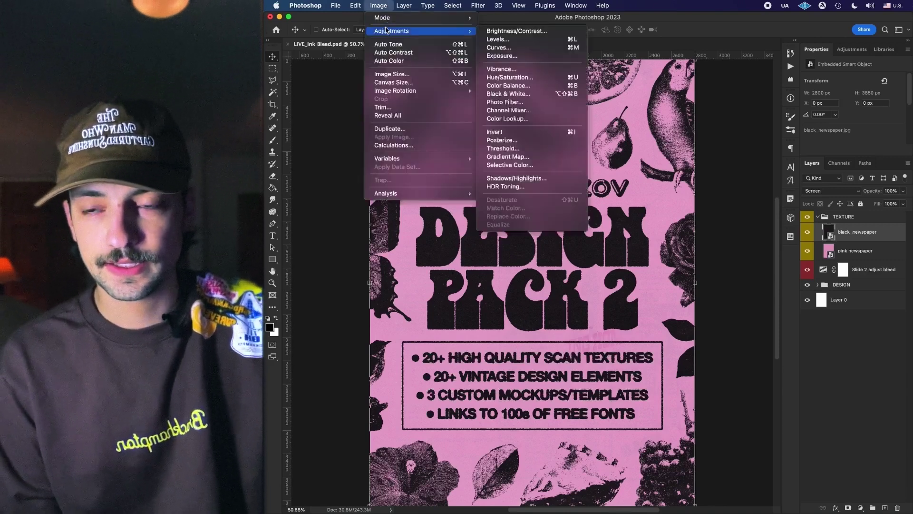
pyautogui.click(536, 31)
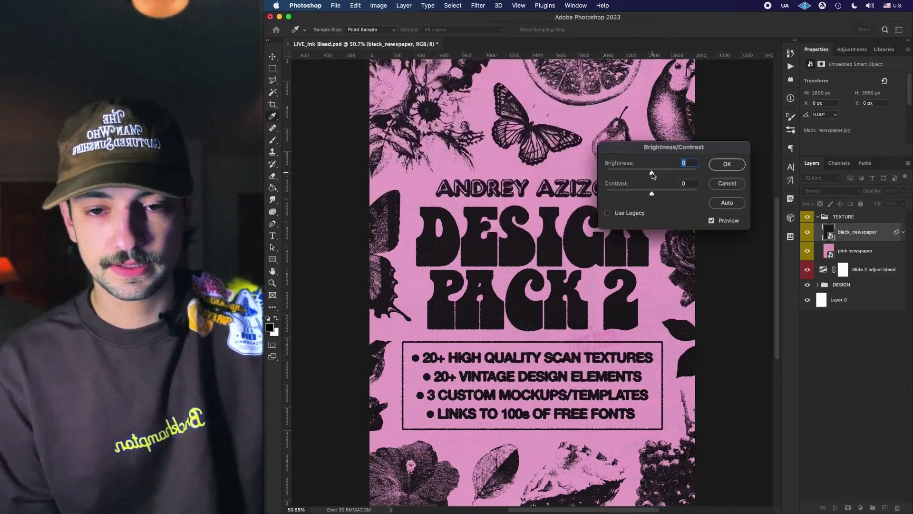
pyautogui.moveTo(678, 175); pyautogui.dragTo(683, 175)
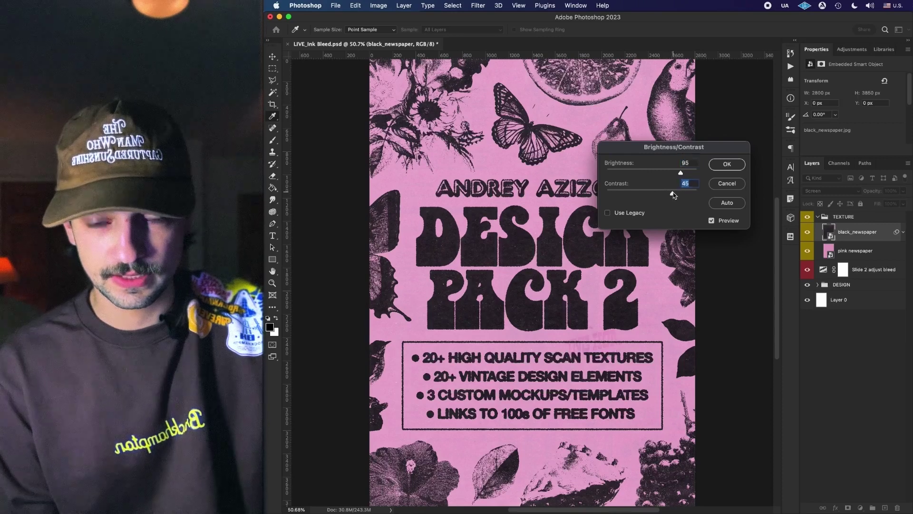
pyautogui.moveTo(690, 173); pyautogui.dragTo(699, 173)
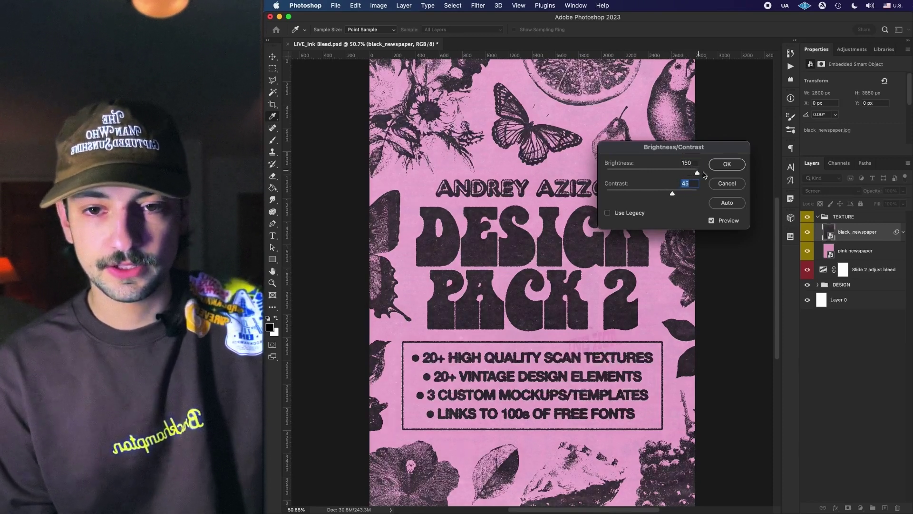
pyautogui.moveTo(681, 178); pyautogui.dragTo(690, 177)
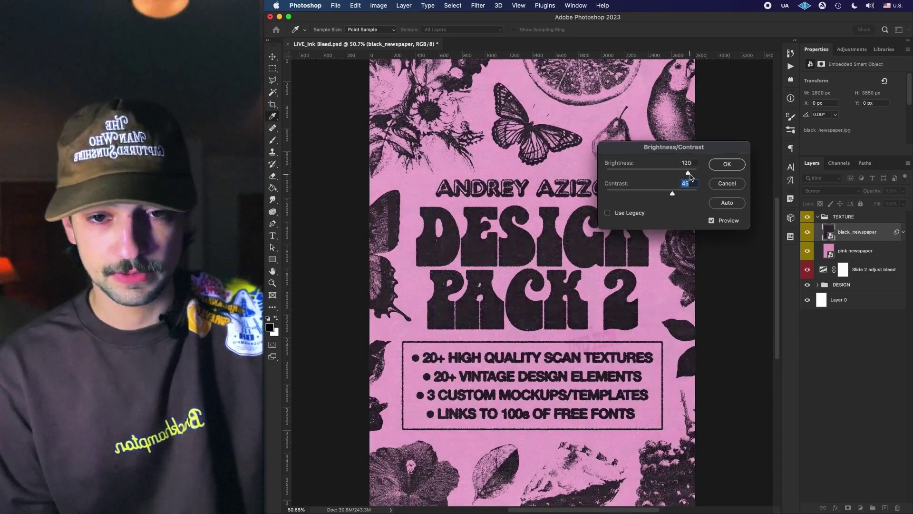
pyautogui.click(726, 164)
pyautogui.press('v')
pyautogui.hotkey('alt', '[')
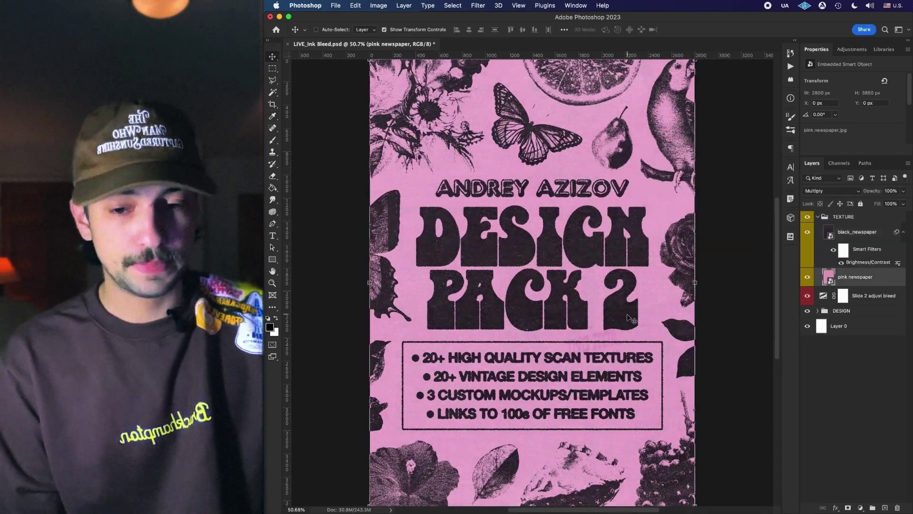
pyautogui.click(390, 492)
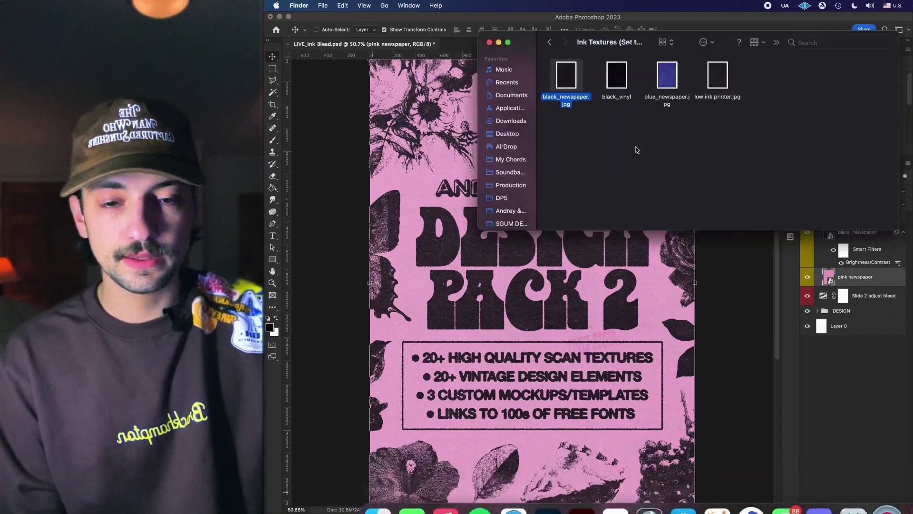
pyautogui.click(549, 41)
pyautogui.doubleClick(616, 70)
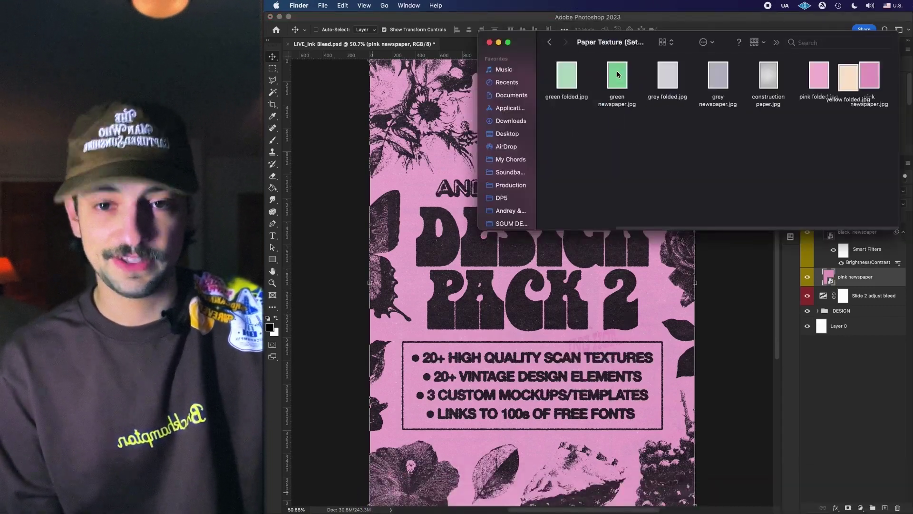
pyautogui.click(848, 386)
pyautogui.click(885, 276)
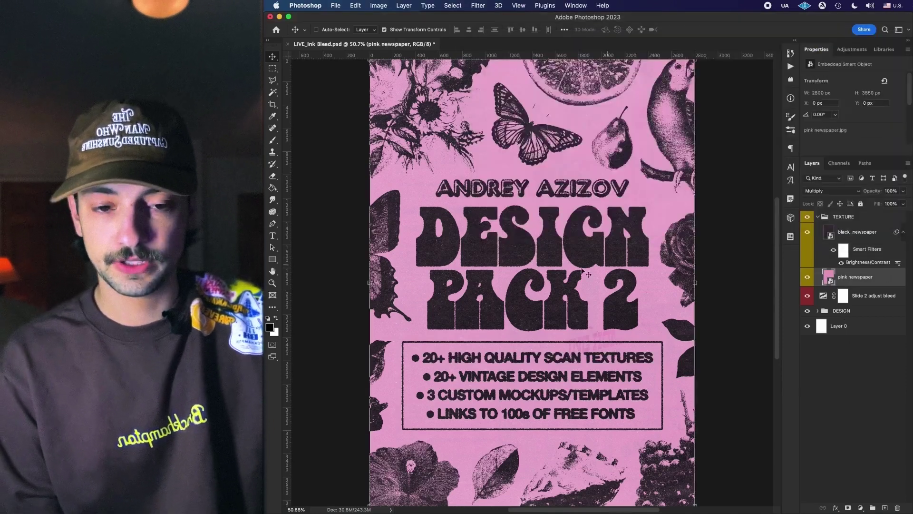
# Open Hue/Saturation on the pink newspaper layer and enable Colorize.
pyautogui.click(378, 5)
pyautogui.moveTo(409, 31)
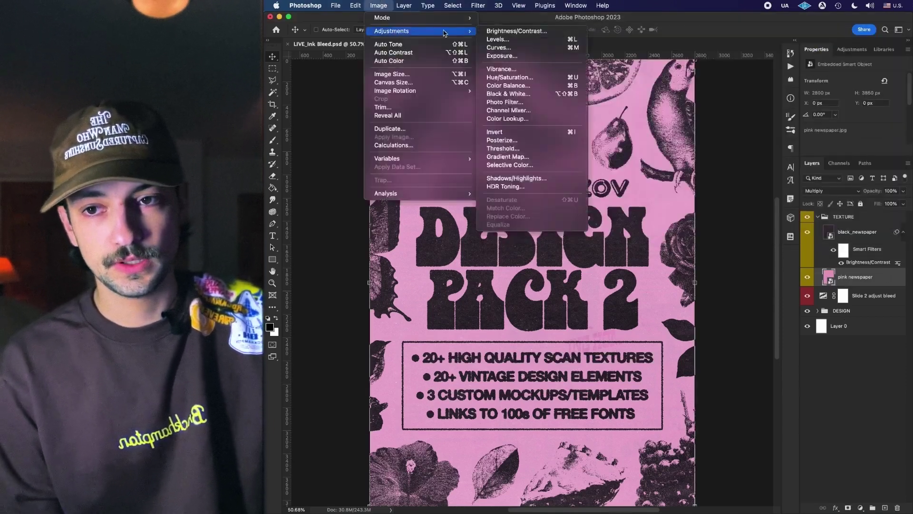
pyautogui.click(542, 77)
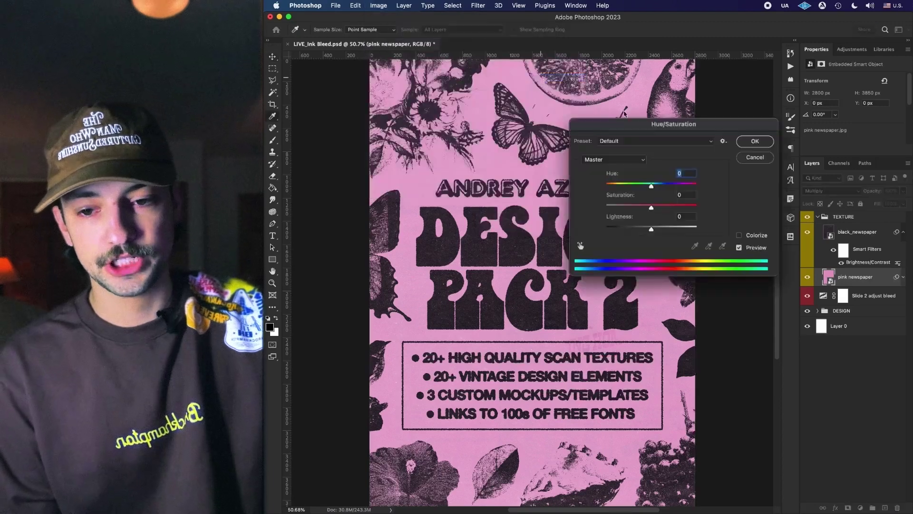
pyautogui.moveTo(686, 125); pyautogui.dragTo(693, 92)
pyautogui.moveTo(658, 154); pyautogui.dragTo(699, 154)
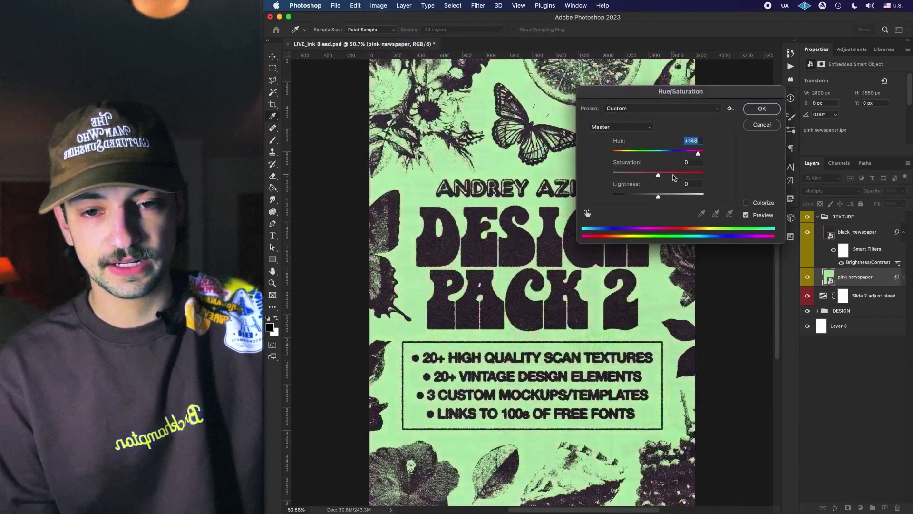
pyautogui.click(756, 208)
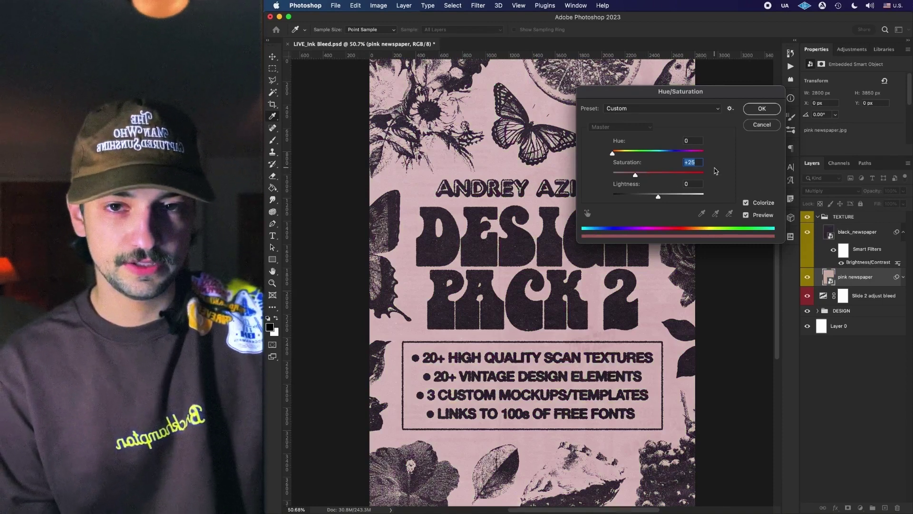
# Tune the tint to a salmon-pink hue, saturation 38, lightness -33, and apply it.
pyautogui.moveTo(635, 175); pyautogui.dragTo(662, 175)
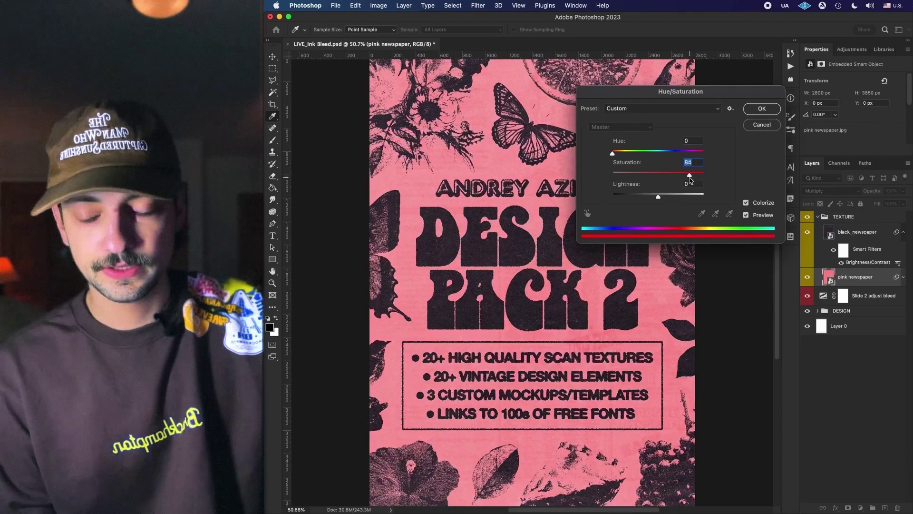
pyautogui.moveTo(616, 154); pyautogui.dragTo(643, 154)
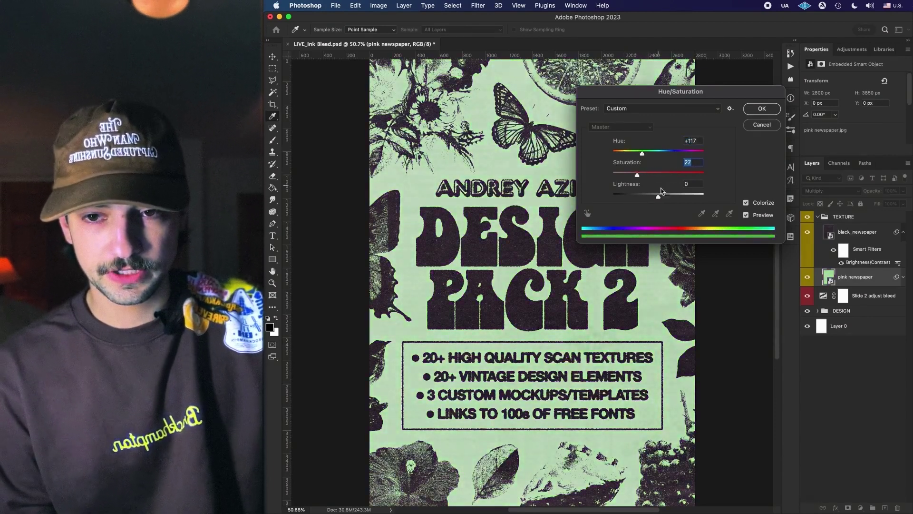
pyautogui.moveTo(660, 196); pyautogui.dragTo(702, 194)
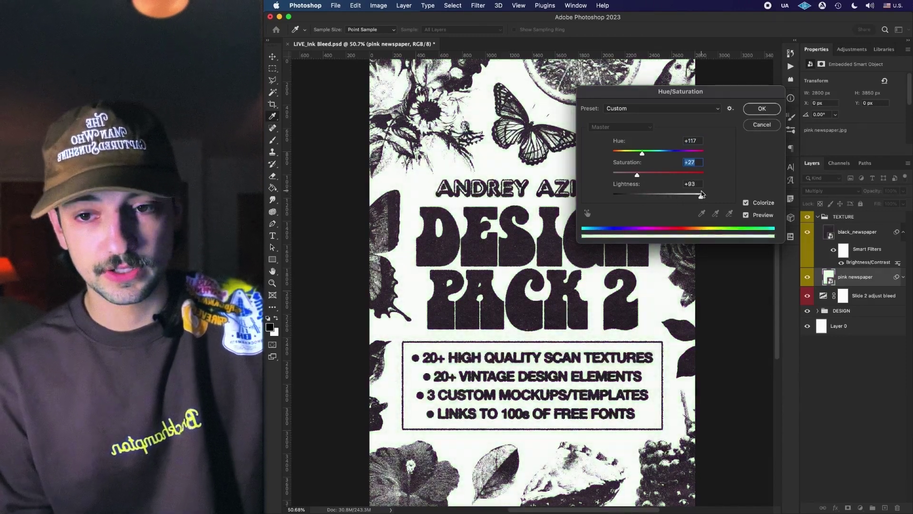
pyautogui.moveTo(637, 175); pyautogui.dragTo(646, 175)
pyautogui.moveTo(701, 194); pyautogui.dragTo(643, 196)
pyautogui.moveTo(642, 153); pyautogui.dragTo(614, 154)
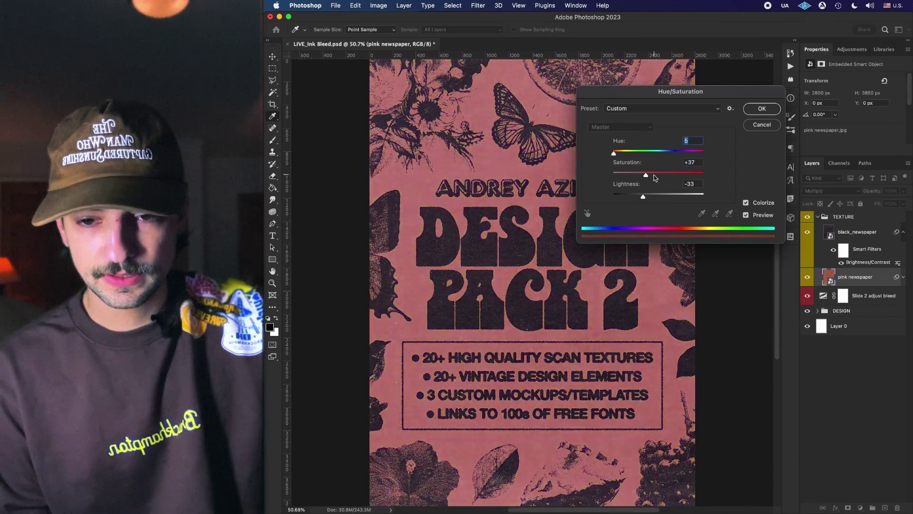
pyautogui.write('0')
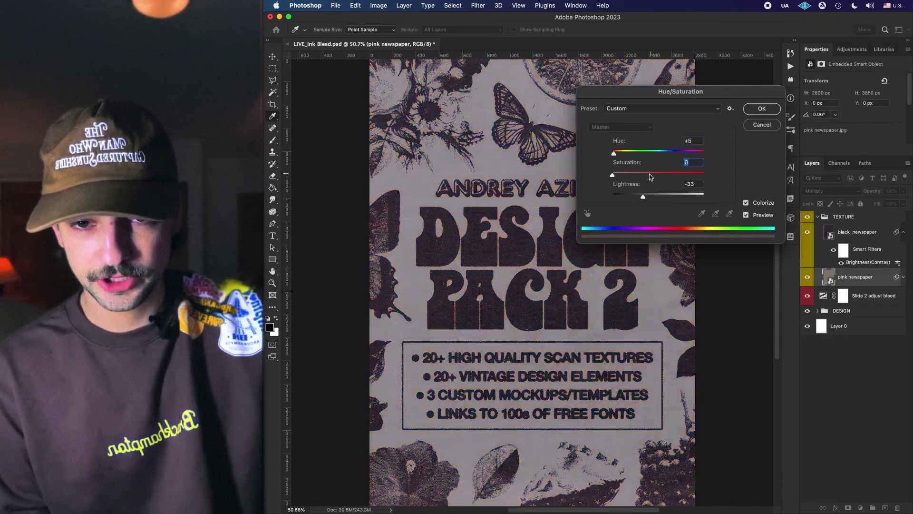
pyautogui.moveTo(653, 177); pyautogui.dragTo(646, 176)
pyautogui.press('Return')
pyautogui.press('v')
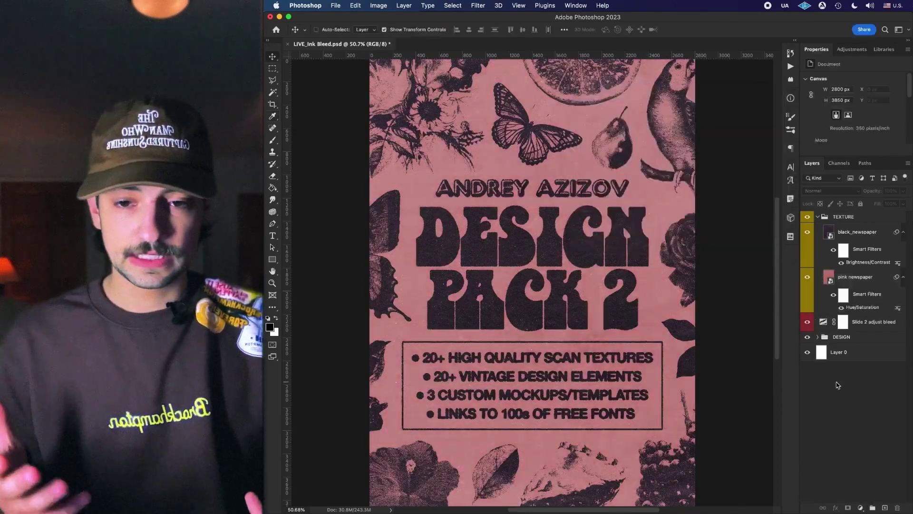
pyautogui.click(838, 385)
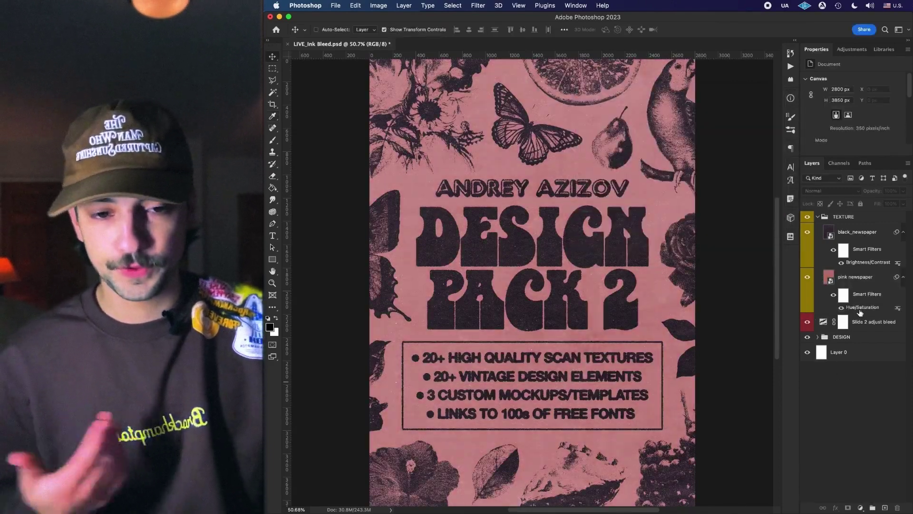
# Search Finder for 'design pac' and open the design pack's Textures folder.
pyautogui.moveTo(422, 511)
pyautogui.click(377, 491)
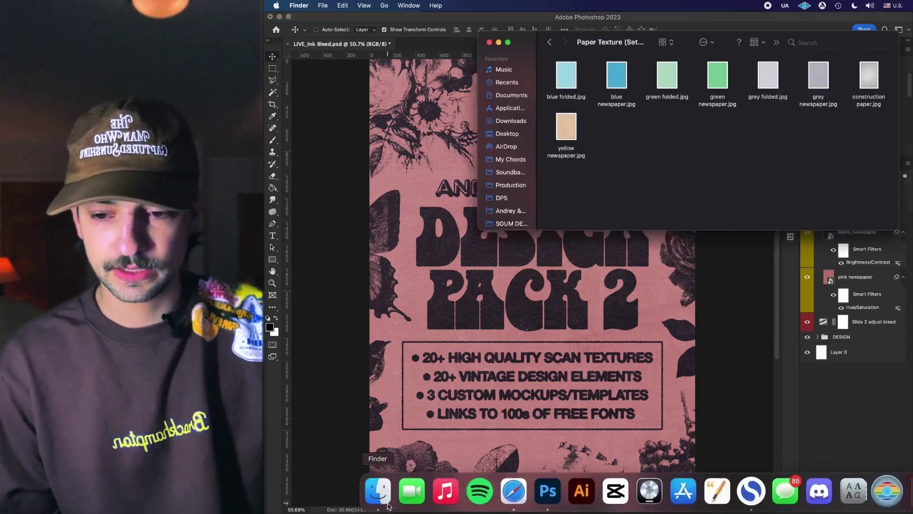
pyautogui.hscroll(3, 761, 71)
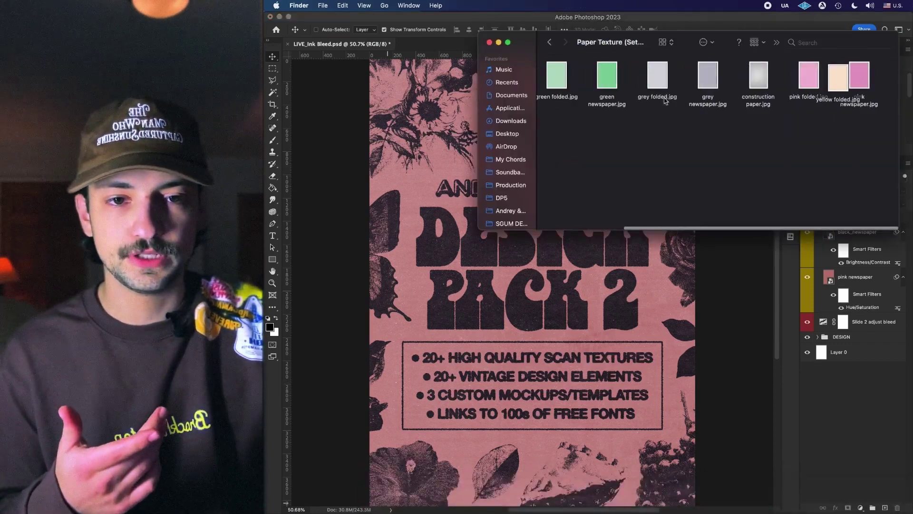
pyautogui.click(814, 44)
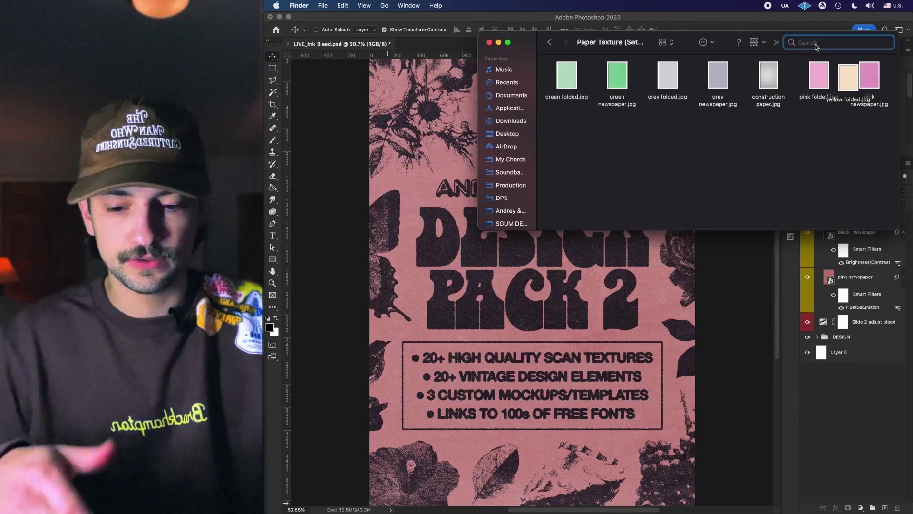
pyautogui.write('design pack 4')
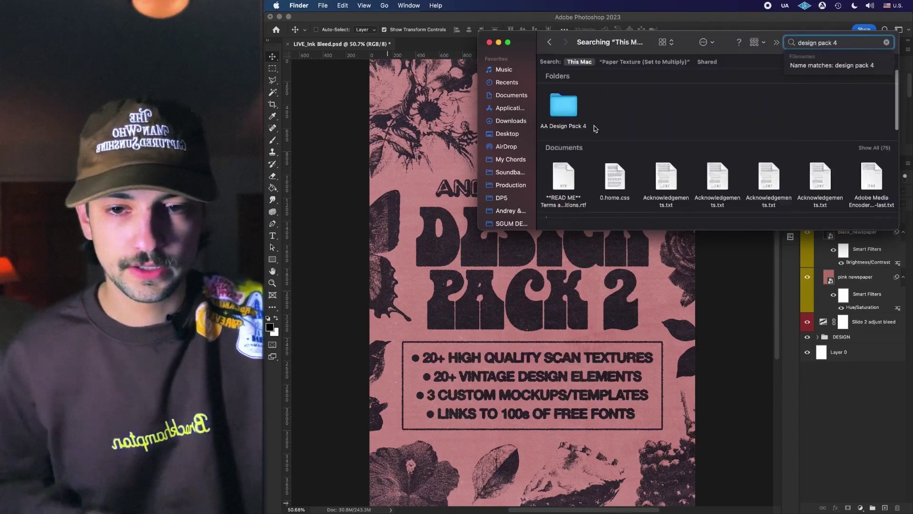
pyautogui.doubleClick(562, 102)
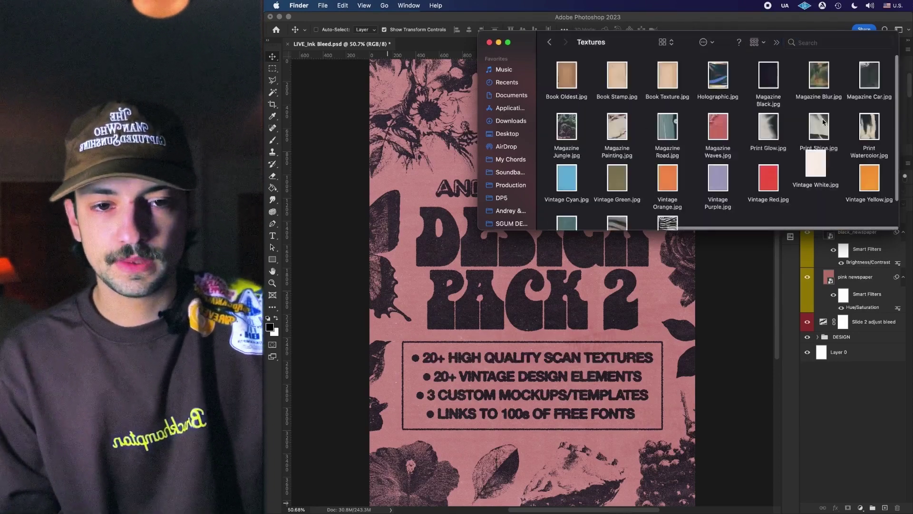
pyautogui.hscroll(-2, 785, 184)
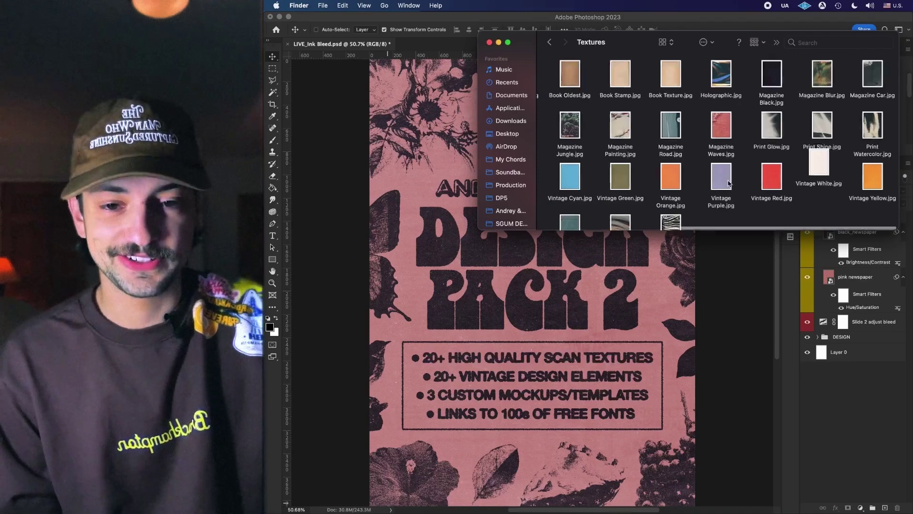
pyautogui.scroll(-2, 786, 184)
pyautogui.hscroll(-1, 786, 183)
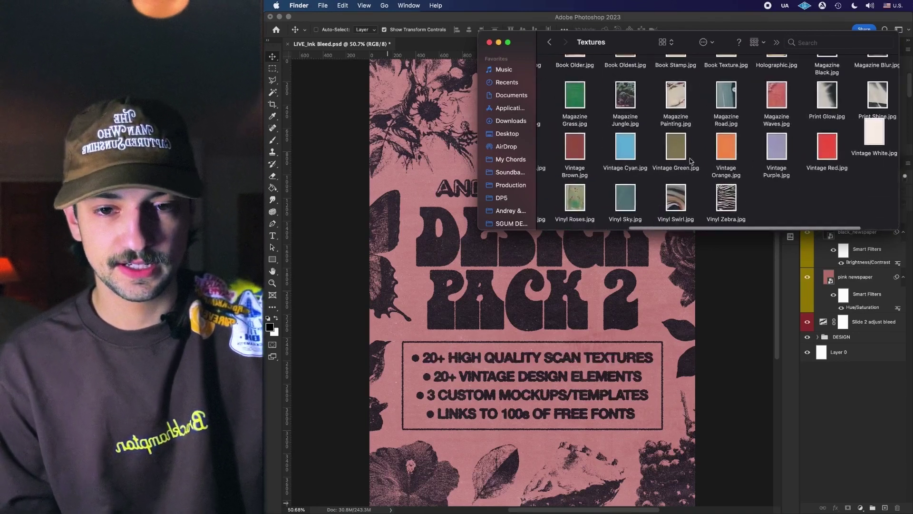
# Quick Look the Vintage Purple, Vintage Red and Vintage Orange paper scans to compare them.
pyautogui.click(776, 154)
pyautogui.press('space')
pyautogui.press('Right')
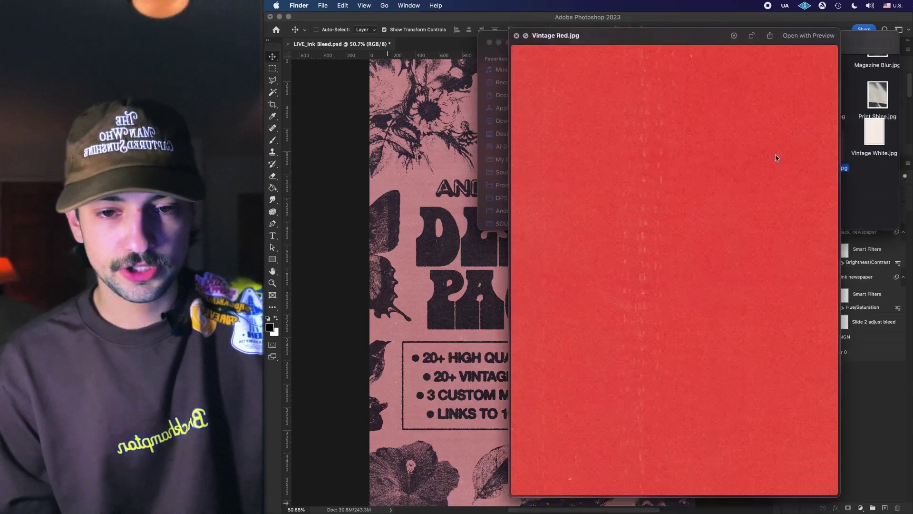
pyautogui.press('space')
pyautogui.click(735, 151)
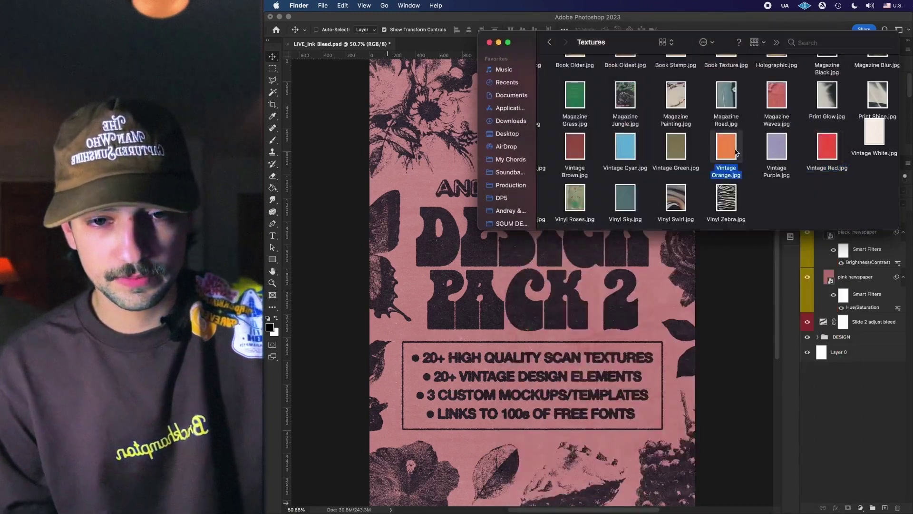
pyautogui.press('space')
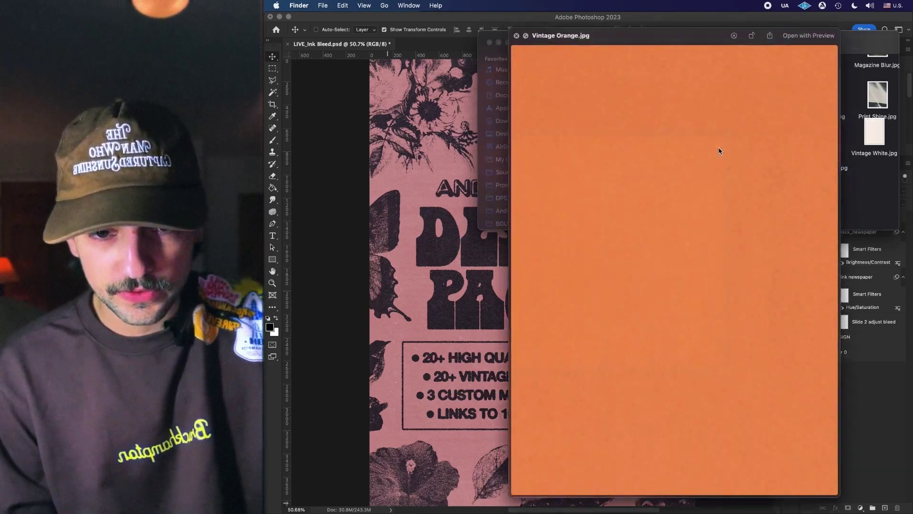
pyautogui.press('space')
# Preview Vintage Red.jpg once more and drag it onto the Photoshop poster canvas.
pyautogui.click(826, 146)
pyautogui.press('space')
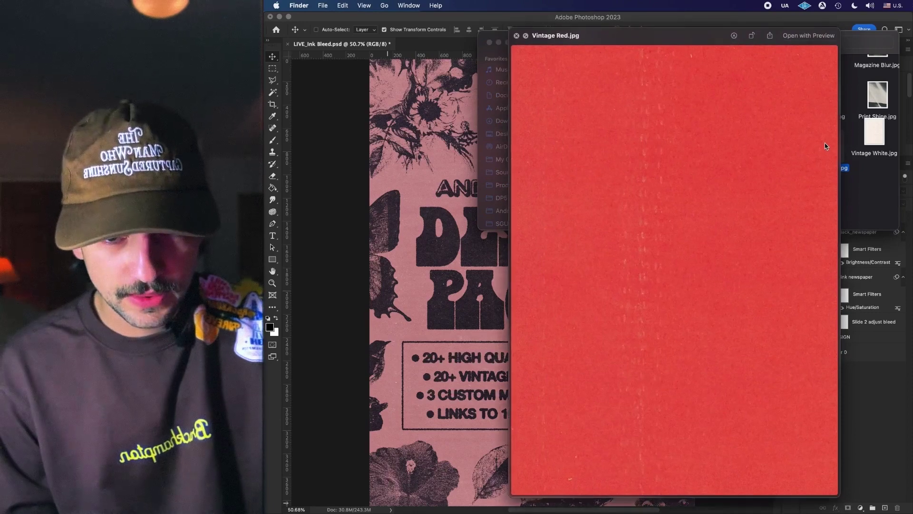
pyautogui.press('space')
pyautogui.moveTo(826, 146); pyautogui.dragTo(604, 364)
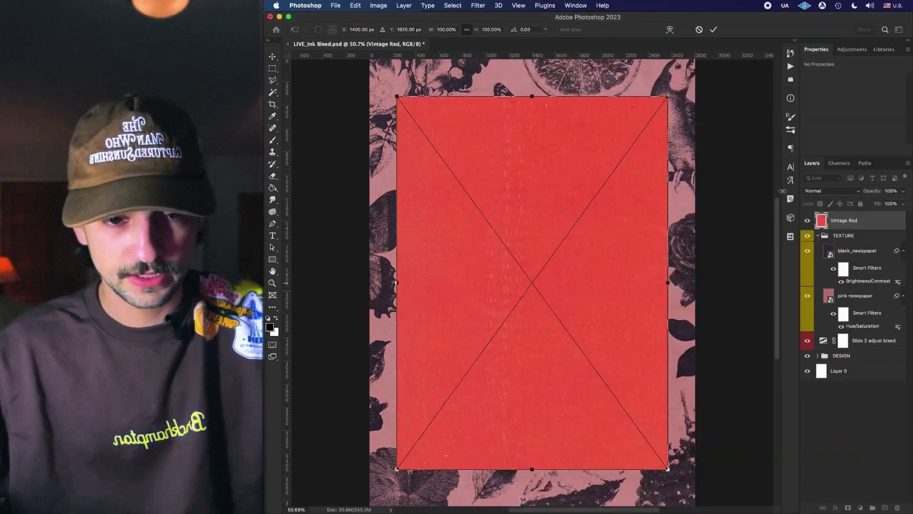
# Stretch the Vintage Red layer to the canvas top and bottom edges and commit the transform.
pyautogui.scroll(-2, 563, 136)
pyautogui.moveTo(531, 119); pyautogui.dragTo(533, 86)
pyautogui.moveTo(536, 446); pyautogui.dragTo(533, 481)
pyautogui.press('Return')
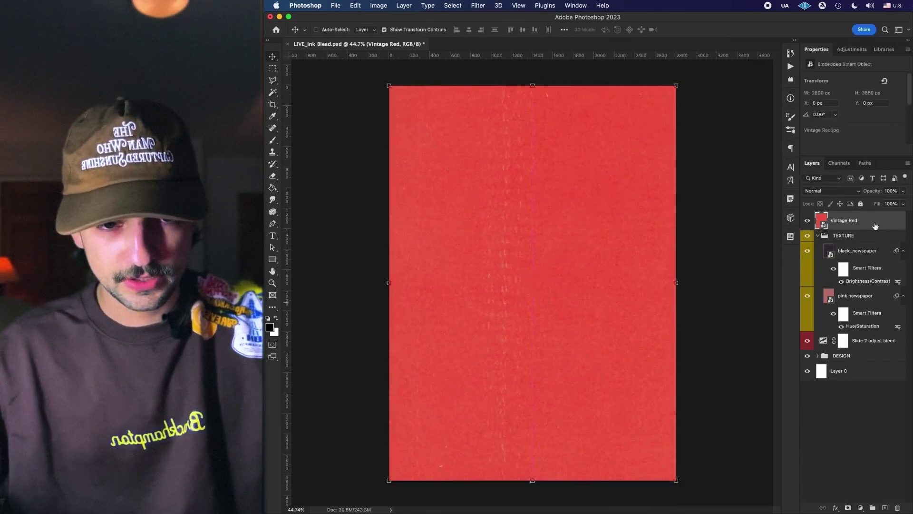
# Move Vintage Red into the TEXTURE group, delete the pink newspaper layer, and set Multiply blending.
pyautogui.moveTo(875, 226); pyautogui.dragTo(866, 288)
pyautogui.click(865, 299)
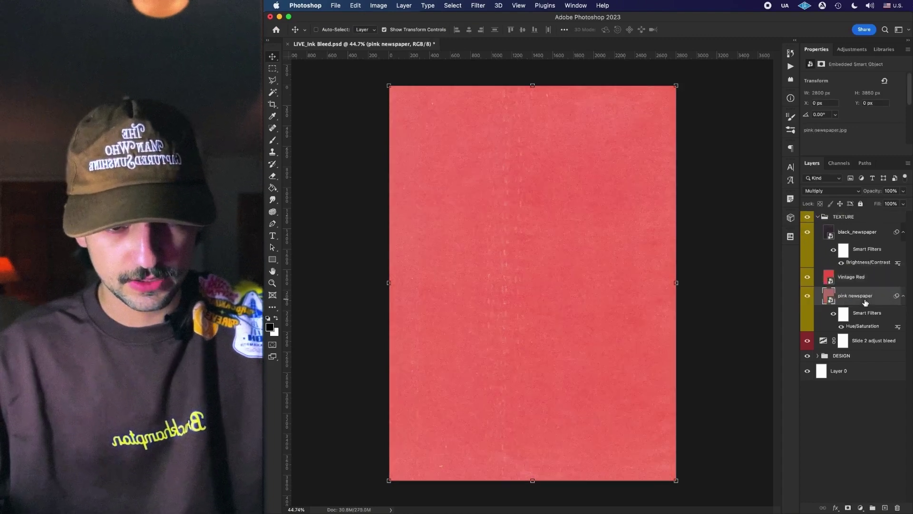
pyautogui.press('Delete')
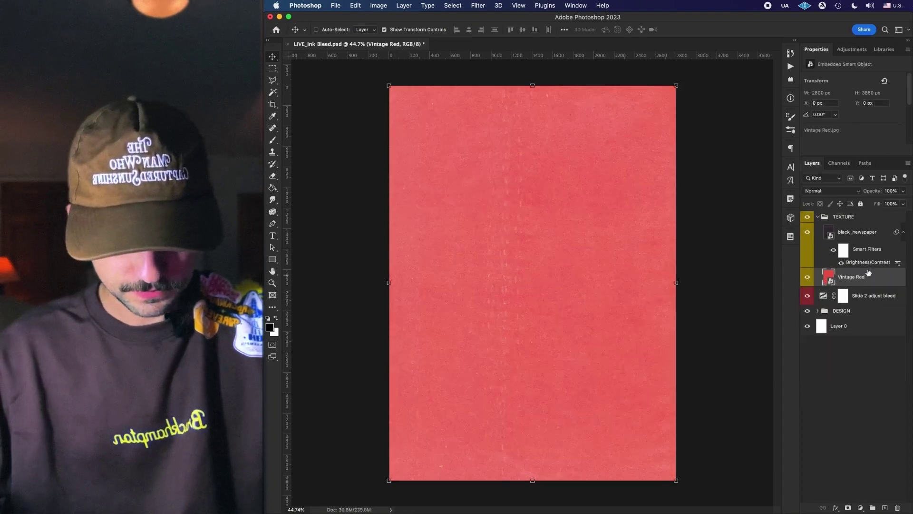
pyautogui.click(831, 191)
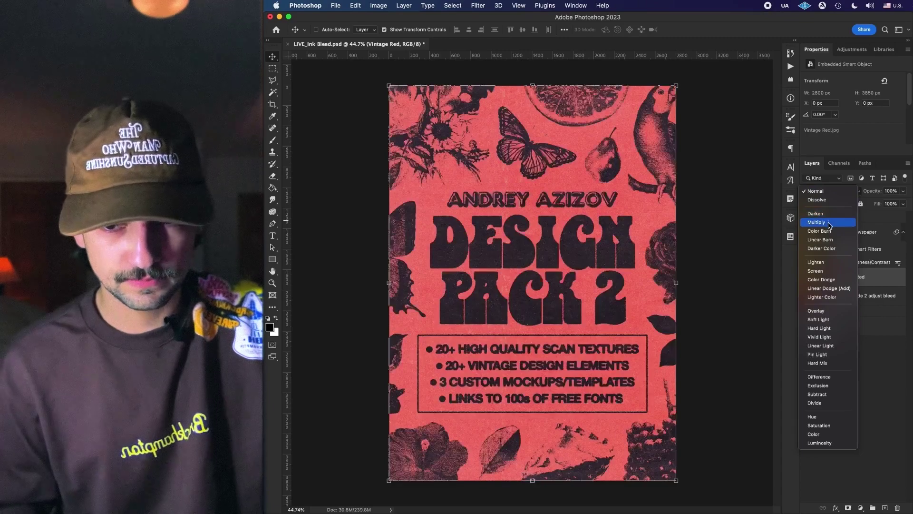
pyautogui.click(829, 223)
# Review the red-paper result, reselect the Vintage Red layer, and bring the Finder Textures folder back up.
pyautogui.click(851, 357)
pyautogui.scroll(5, 589, 337)
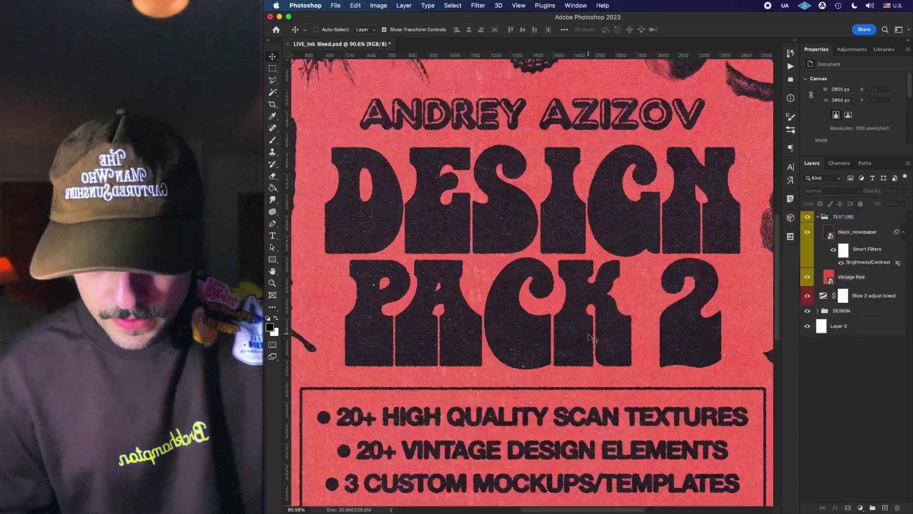
pyautogui.scroll(2, 589, 337)
pyautogui.scroll(-8, 590, 338)
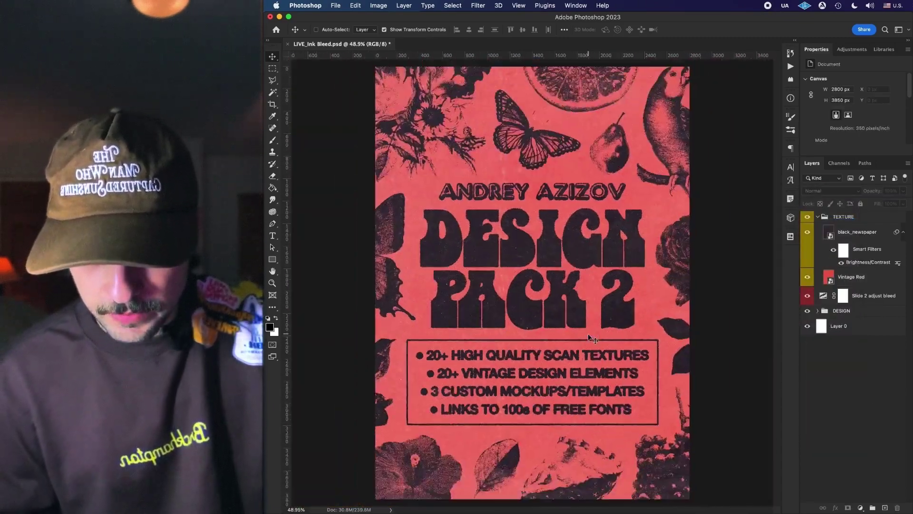
pyautogui.click(851, 276)
pyautogui.click(379, 491)
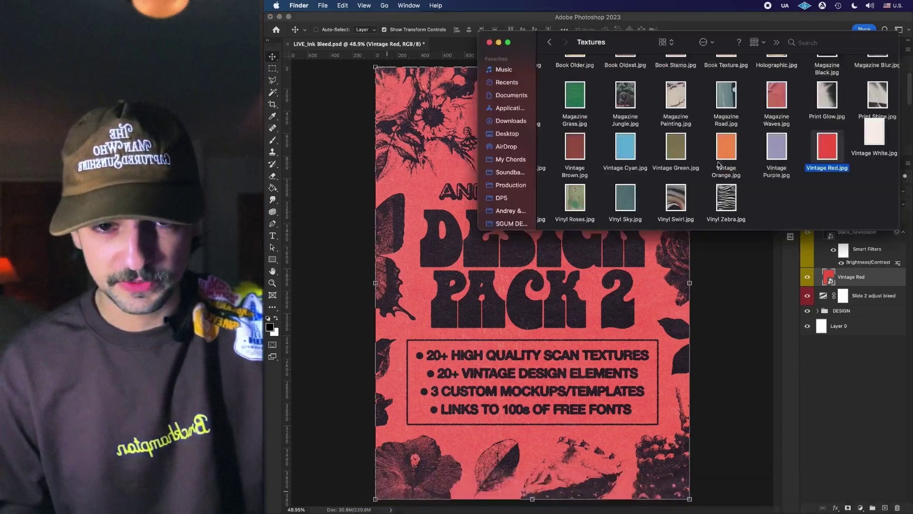
# Place Magazine Waves.jpg from Finder onto the poster canvas.
pyautogui.hscroll(5, 792, 189)
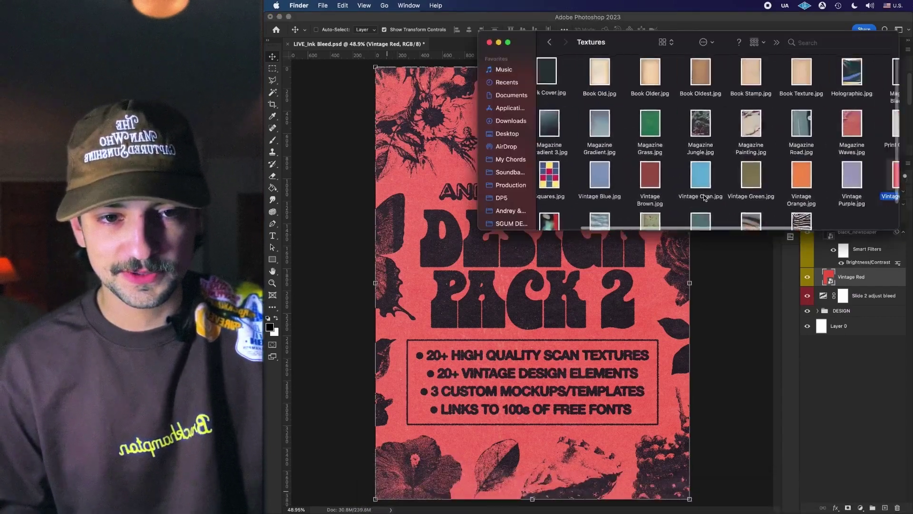
pyautogui.hscroll(-3, 735, 142)
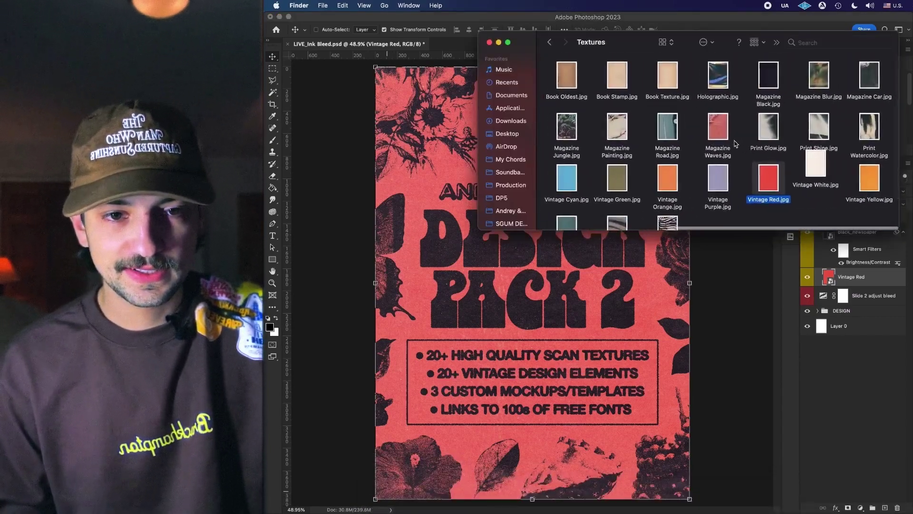
pyautogui.hscroll(5, 736, 142)
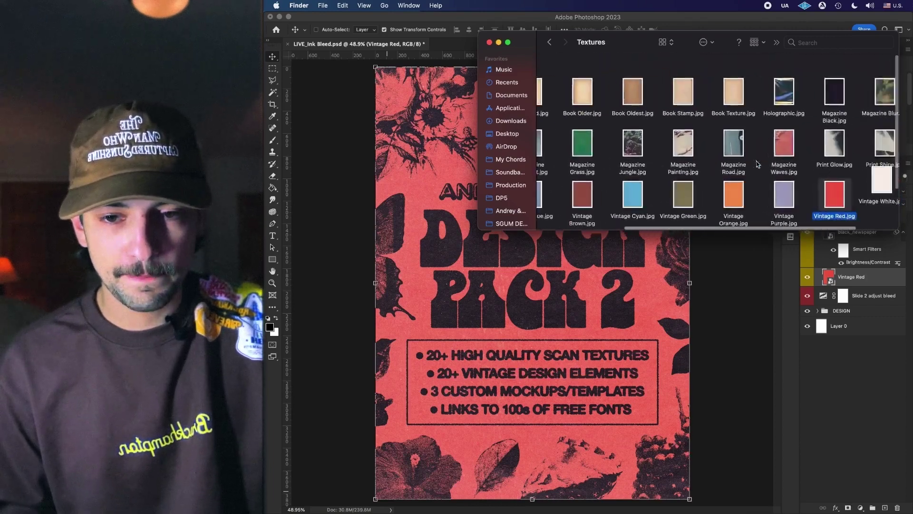
pyautogui.moveTo(710, 139); pyautogui.dragTo(483, 365)
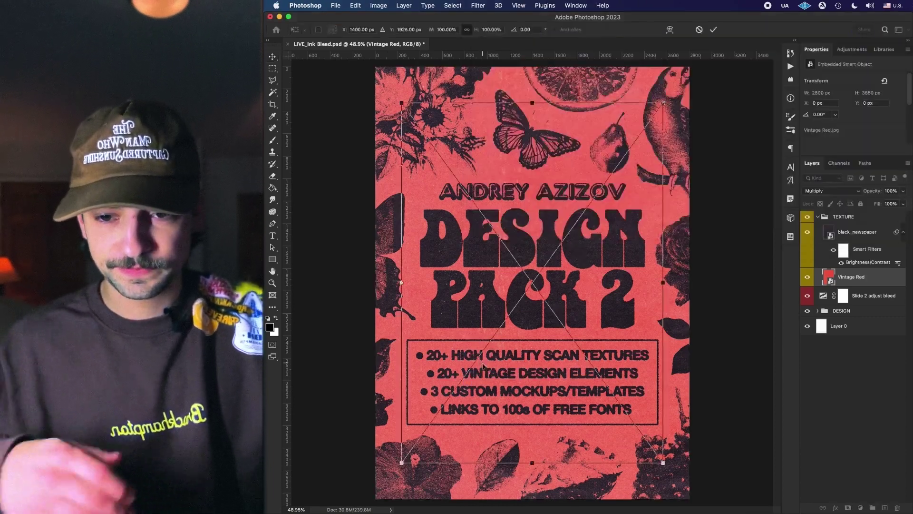
pyautogui.press('Return')
# Delete the old Vintage Red background layer.
pyautogui.click(873, 292)
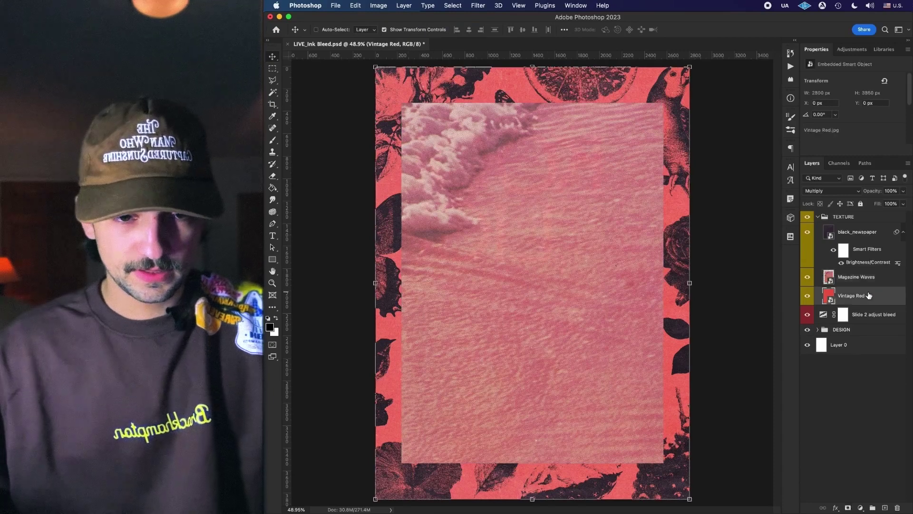
pyautogui.press('Delete')
pyautogui.scroll(-2, 601, 276)
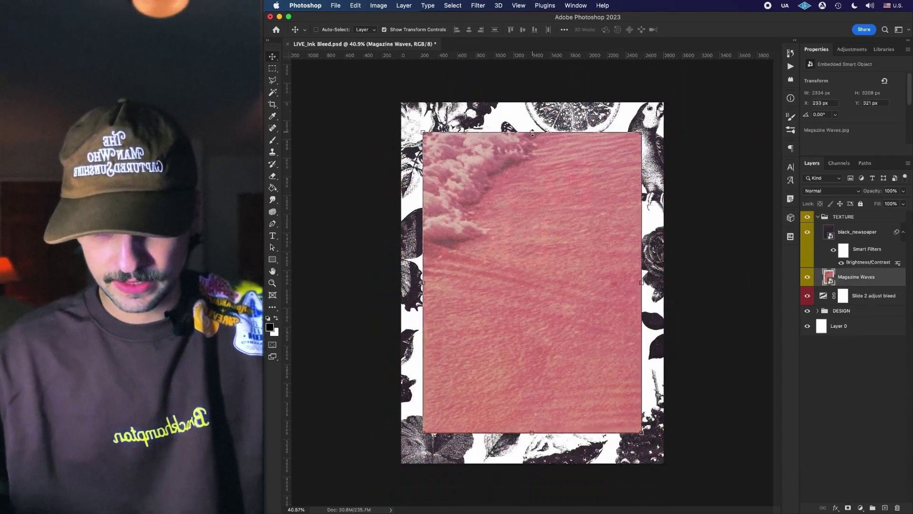
# Free Transform the wave texture to fill the poster and set its blend mode to Multiply.
pyautogui.press('super+t')
pyautogui.moveTo(532, 117); pyautogui.dragTo(533, 97)
pyautogui.press('Return')
pyautogui.click(831, 191)
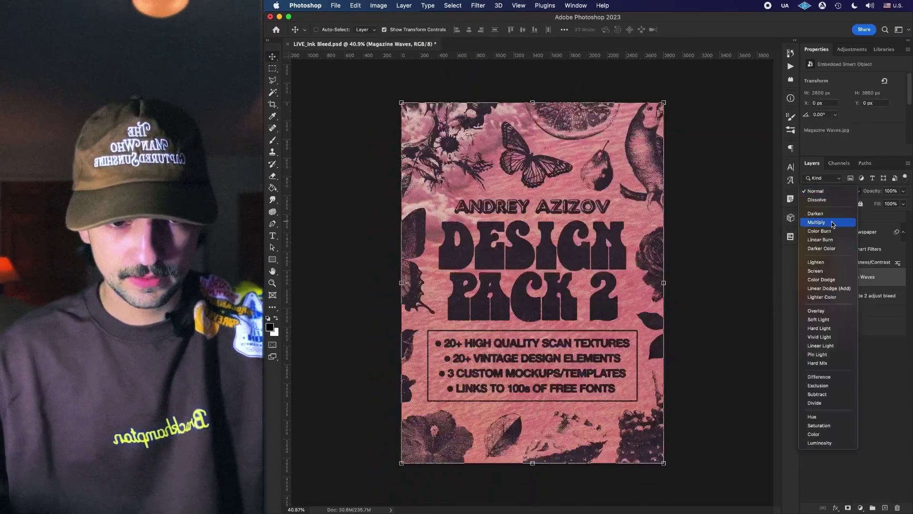
pyautogui.click(833, 222)
pyautogui.click(837, 352)
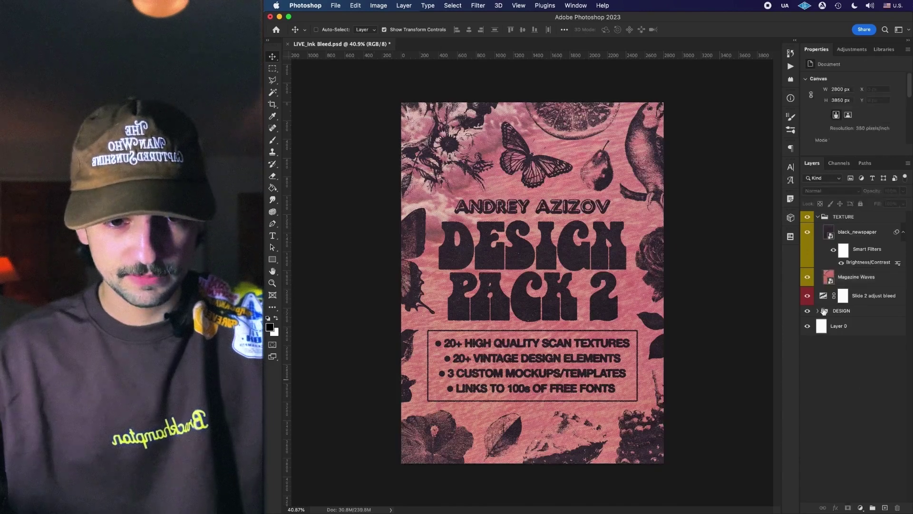
# Hide the IMAGES group, zoom to check the lettering, select black_newspaper, and bring Finder forward.
pyautogui.click(818, 311)
pyautogui.click(807, 324)
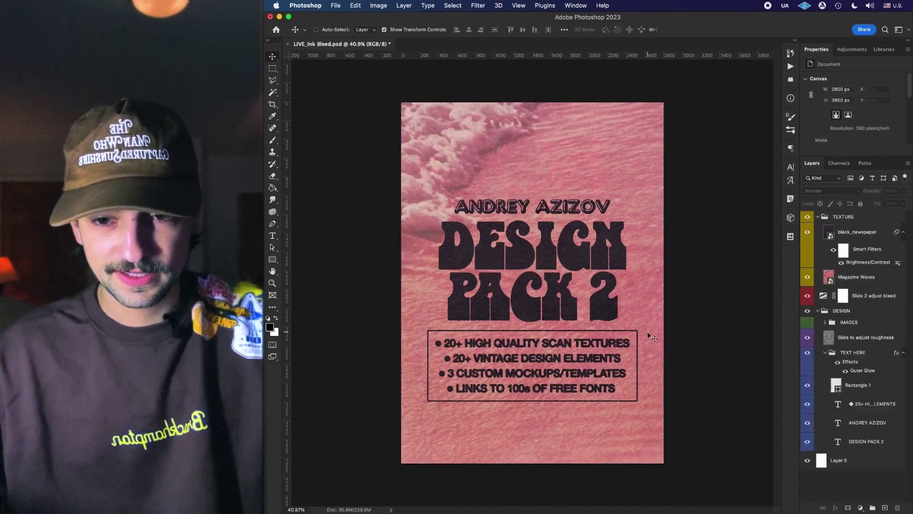
pyautogui.press('super+equal')
pyautogui.press('super+minus')
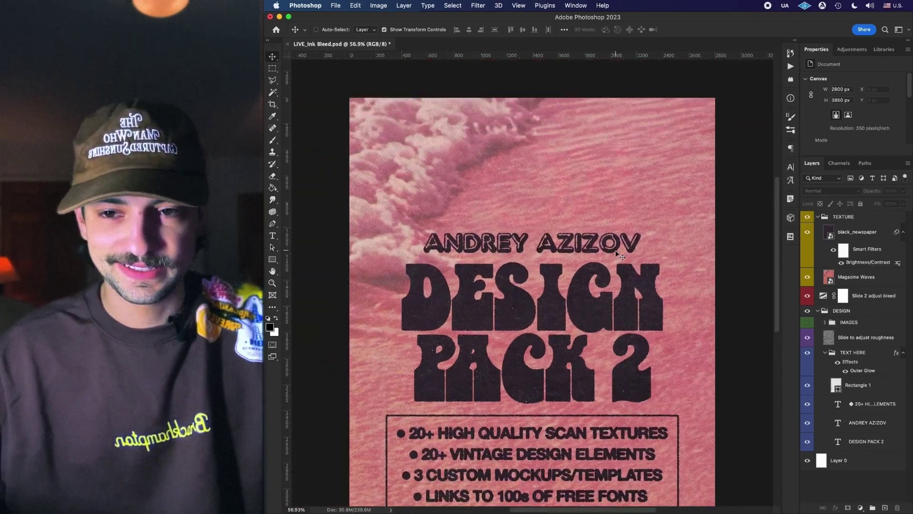
pyautogui.press('super+equal')
pyautogui.press('super+minus')
pyautogui.press('super+minus')
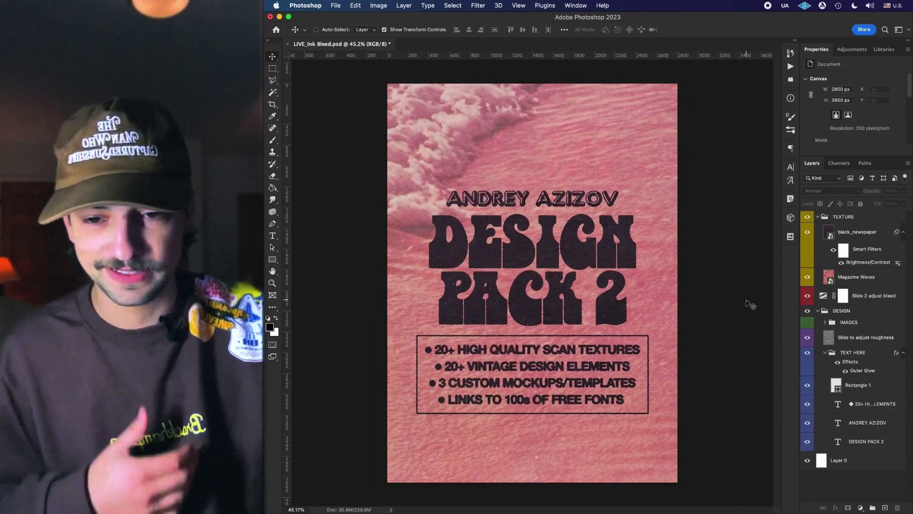
pyautogui.click(857, 231)
pyautogui.click(381, 490)
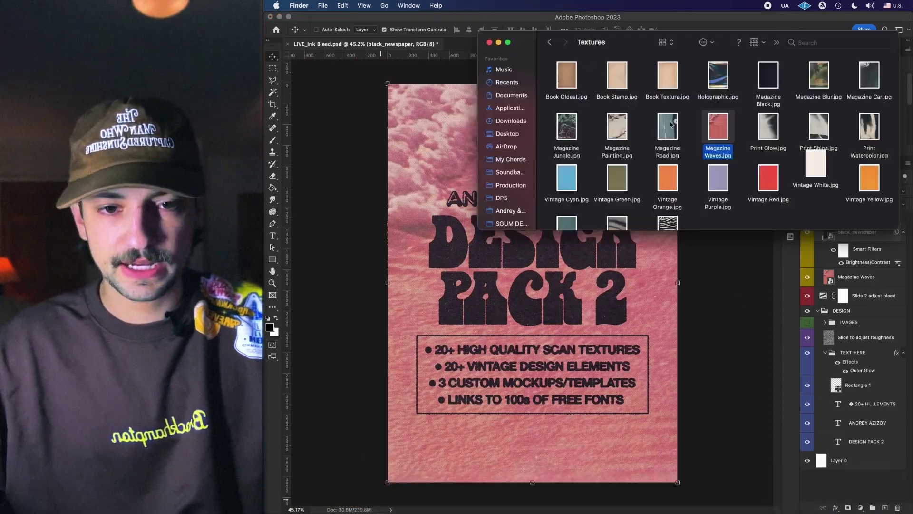
# Search Finder for 'design pack 5retrograde' and select 23 Halftone Grey.jpg in 01 Textures.
pyautogui.scroll(5, 689, 133)
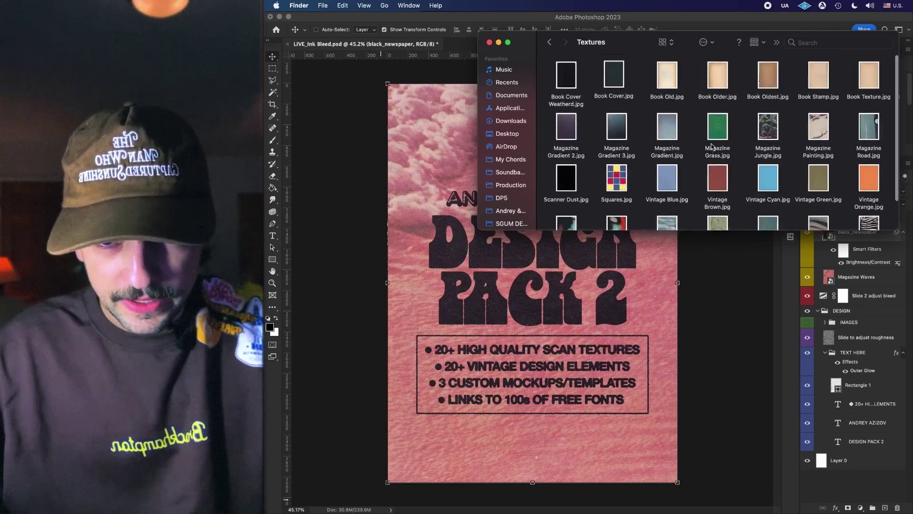
pyautogui.scroll(-5, 672, 141)
pyautogui.click(818, 42)
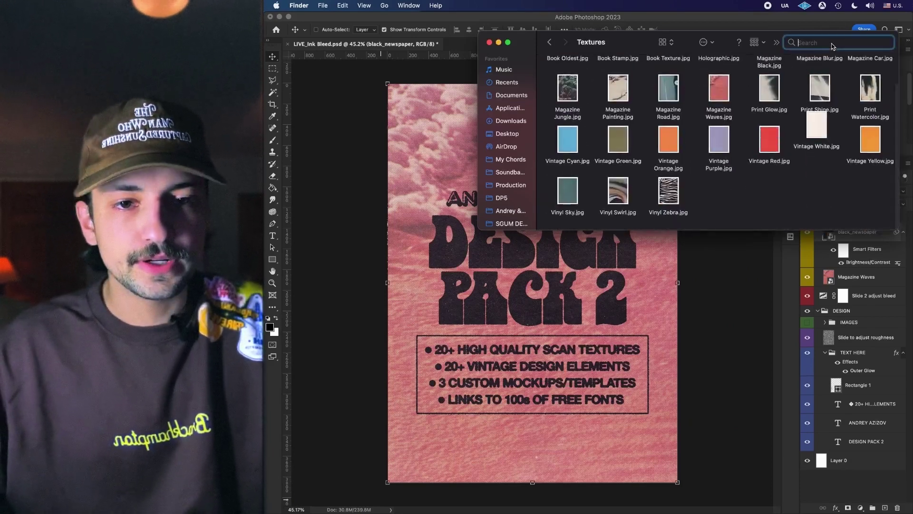
pyautogui.write('design pac')
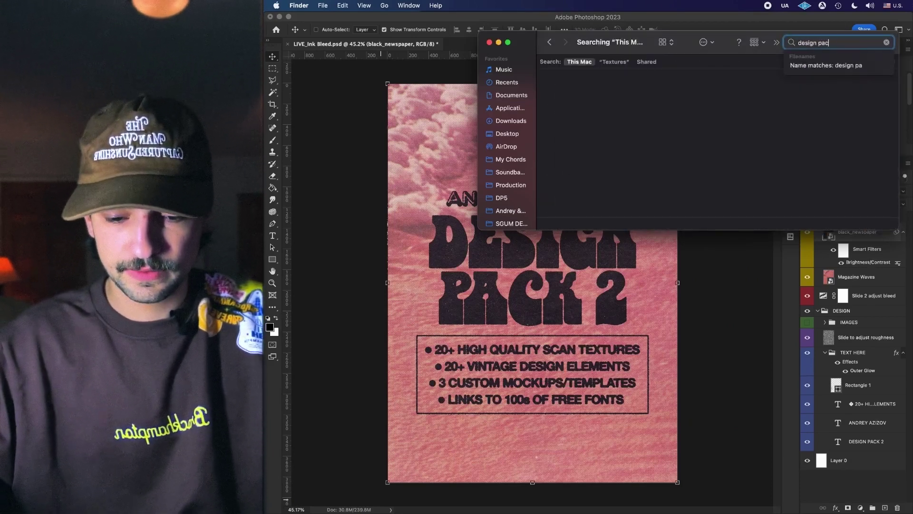
pyautogui.write('k 5retro')
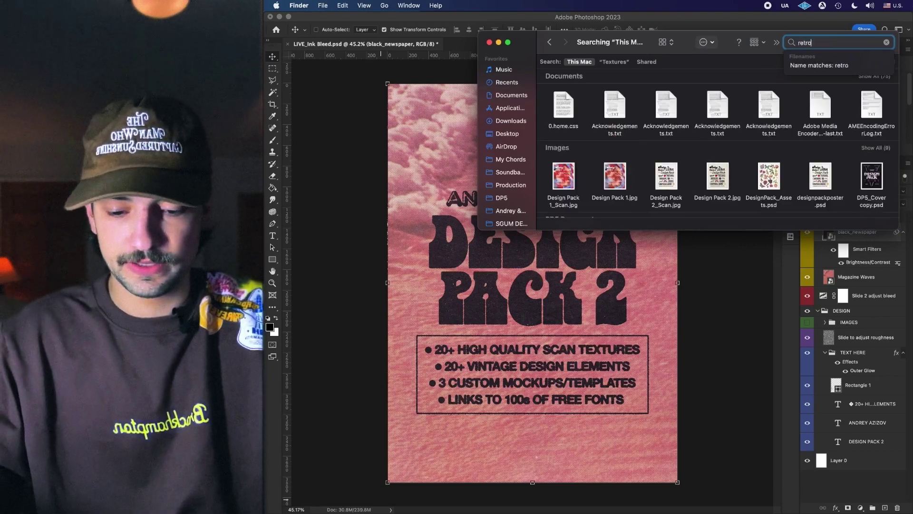
pyautogui.write('grade')
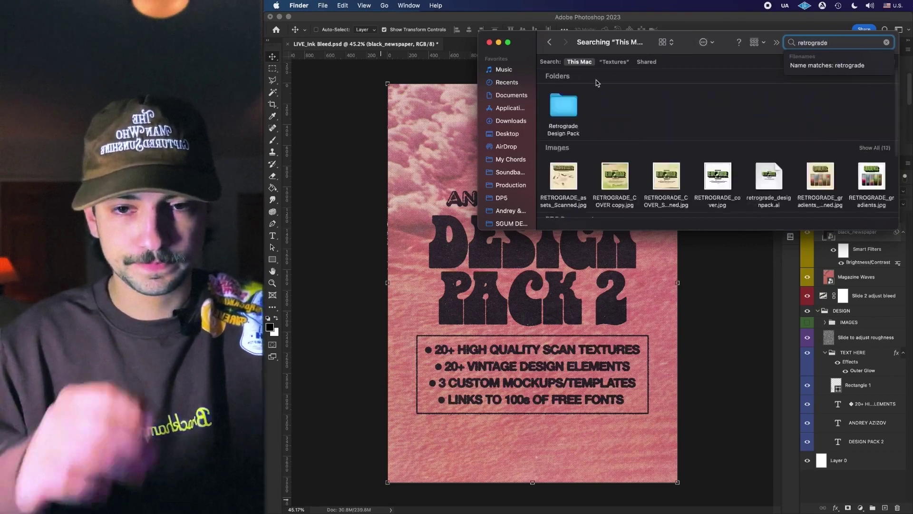
pyautogui.press('Escape')
pyautogui.click(620, 144)
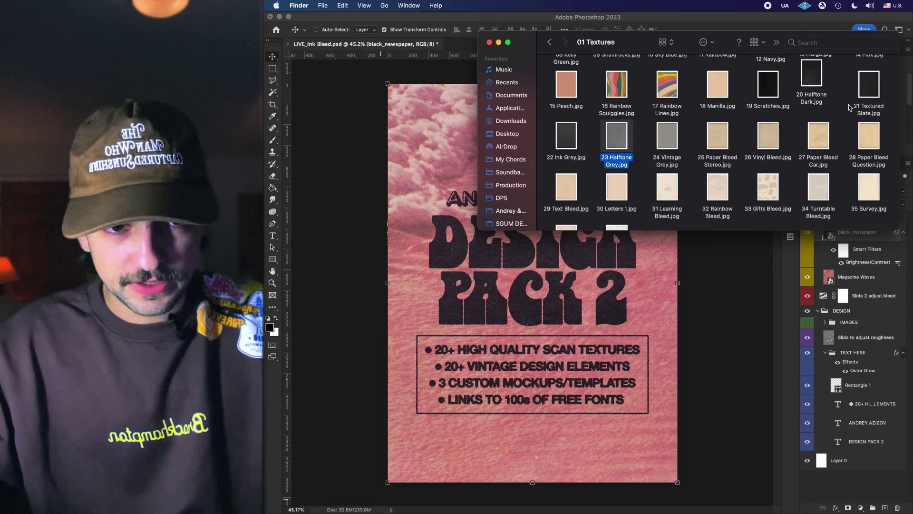
# Place 23 Halftone Grey stretched over the canvas, replacing black_newspaper, with Screen blending.
pyautogui.moveTo(616, 136); pyautogui.dragTo(532, 275)
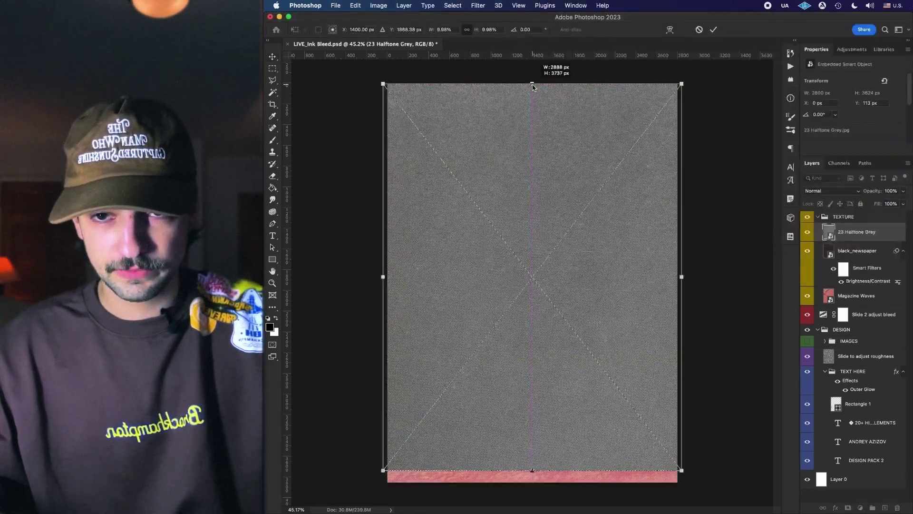
pyautogui.moveTo(532, 470); pyautogui.dragTo(534, 482)
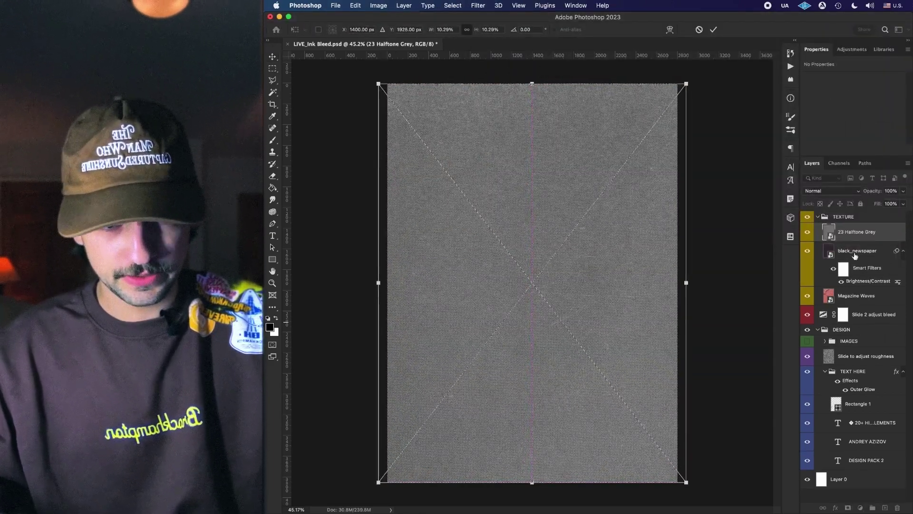
pyautogui.press('Return')
pyautogui.click(831, 191)
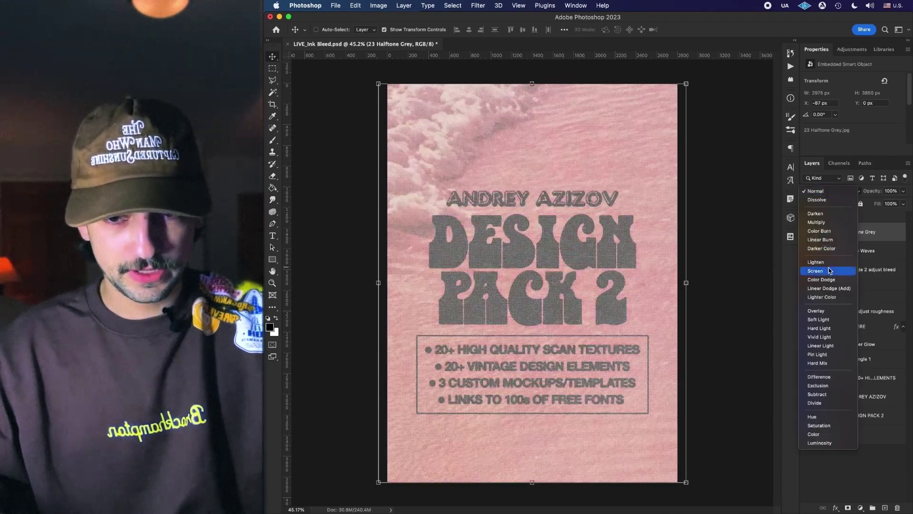
pyautogui.click(830, 269)
# Apply Brightness/Contrast to the halftone layer with Brightness -77 and Contrast 100.
pyautogui.click(378, 5)
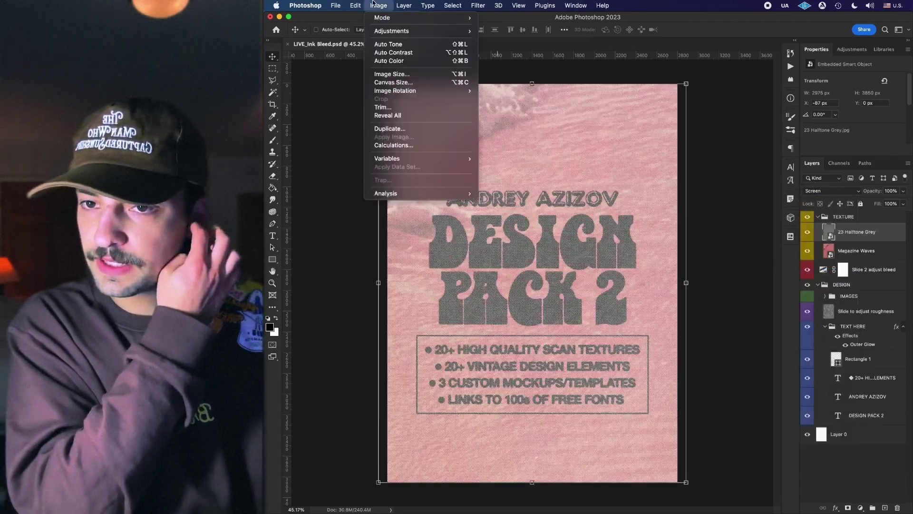
pyautogui.moveTo(381, 32)
pyautogui.click(514, 31)
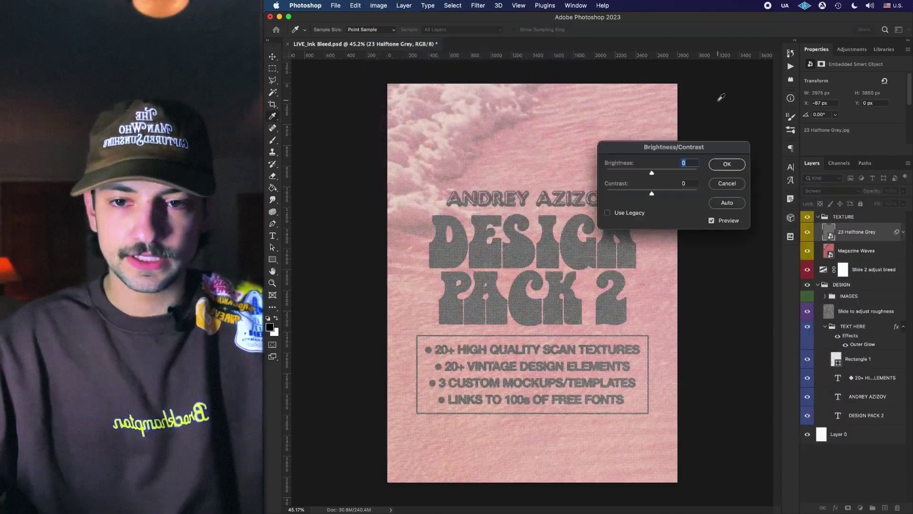
pyautogui.moveTo(649, 170); pyautogui.dragTo(708, 197)
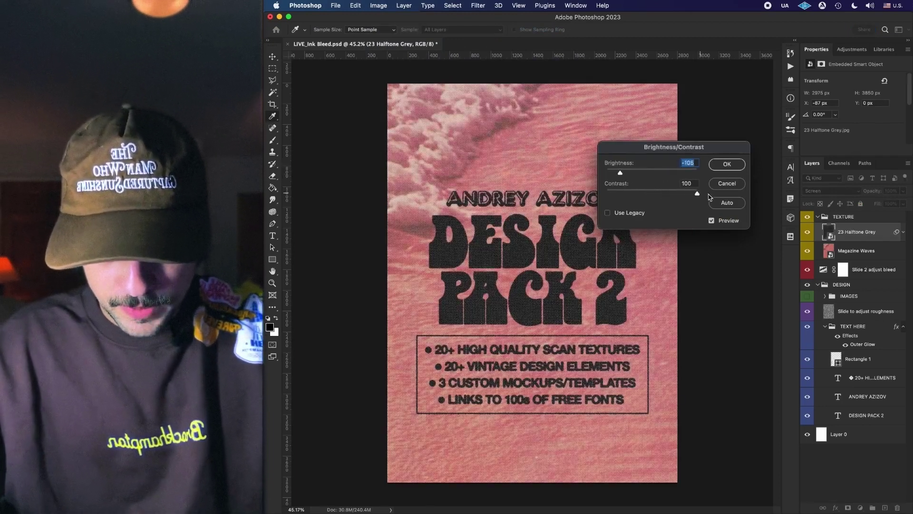
pyautogui.moveTo(626, 172); pyautogui.dragTo(627, 171)
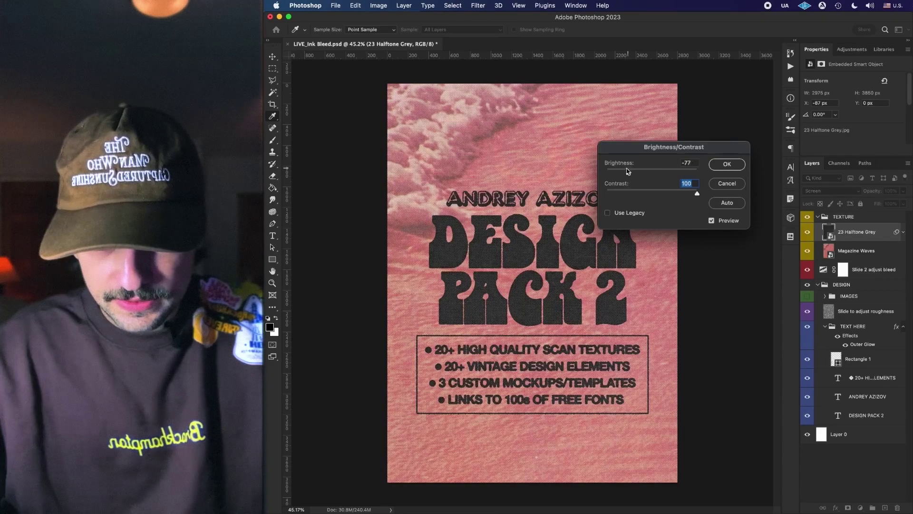
pyautogui.press('Return')
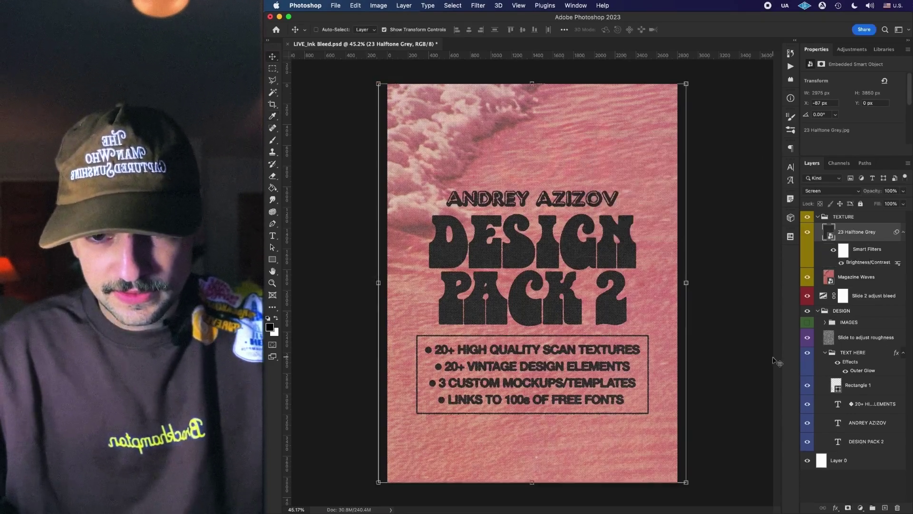
# Re-edit the halftone's Brightness/Contrast filter with Use Legacy, Brightness -61, Contrast 43.
pyautogui.click(831, 474)
pyautogui.scroll(6, 563, 245)
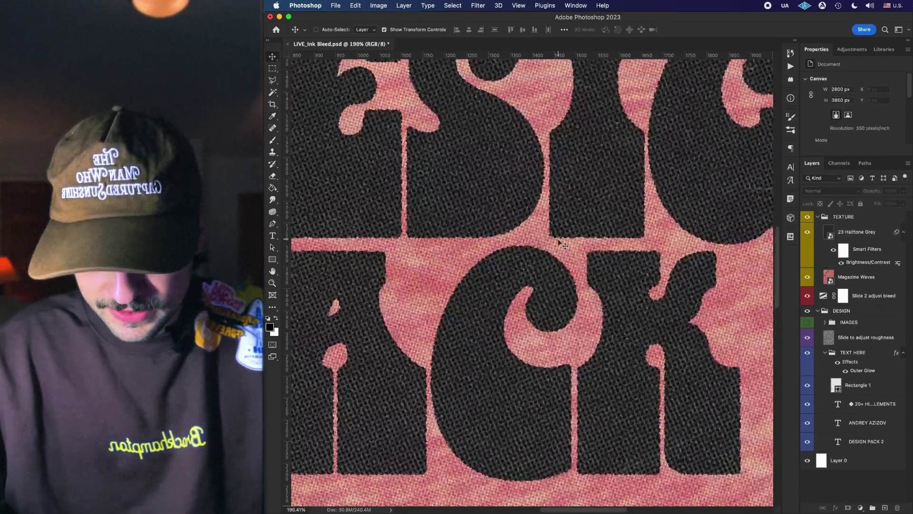
pyautogui.scroll(-5, 559, 242)
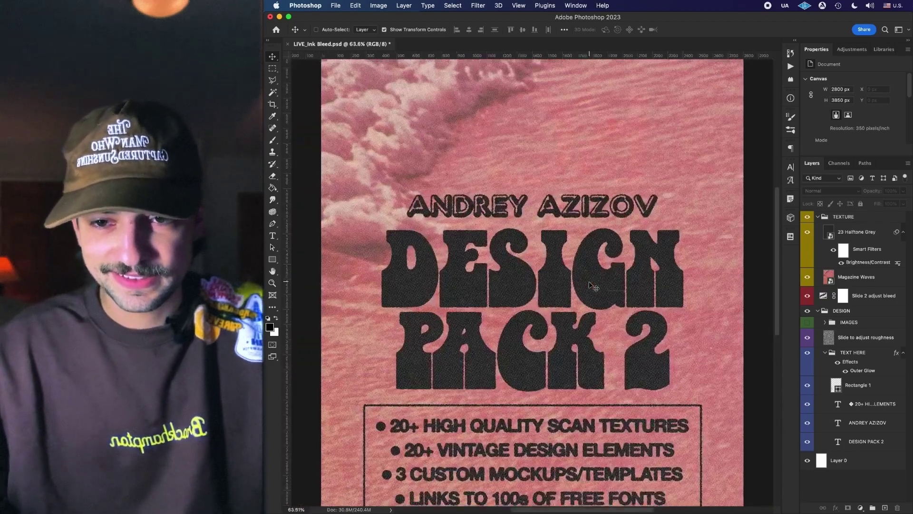
pyautogui.scroll(1, 584, 199)
pyautogui.doubleClick(868, 262)
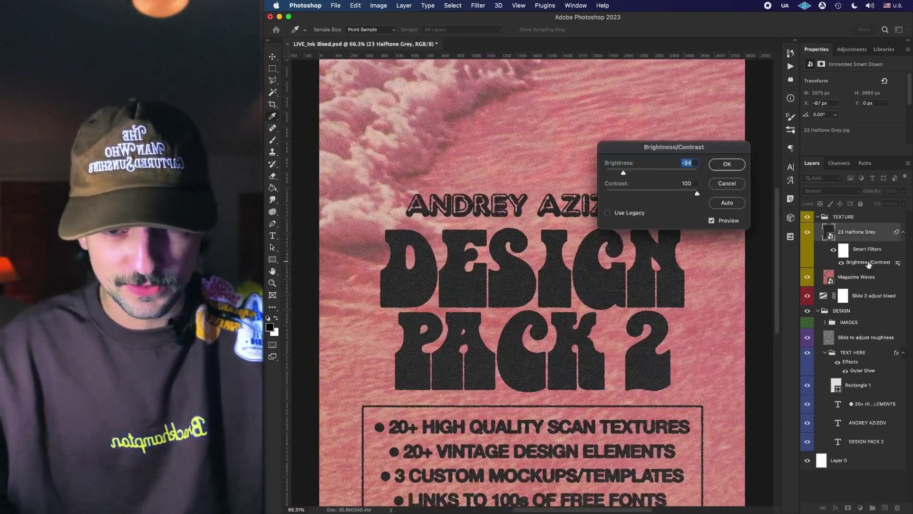
pyautogui.moveTo(697, 195); pyautogui.dragTo(623, 174)
pyautogui.moveTo(681, 194); pyautogui.dragTo(672, 192)
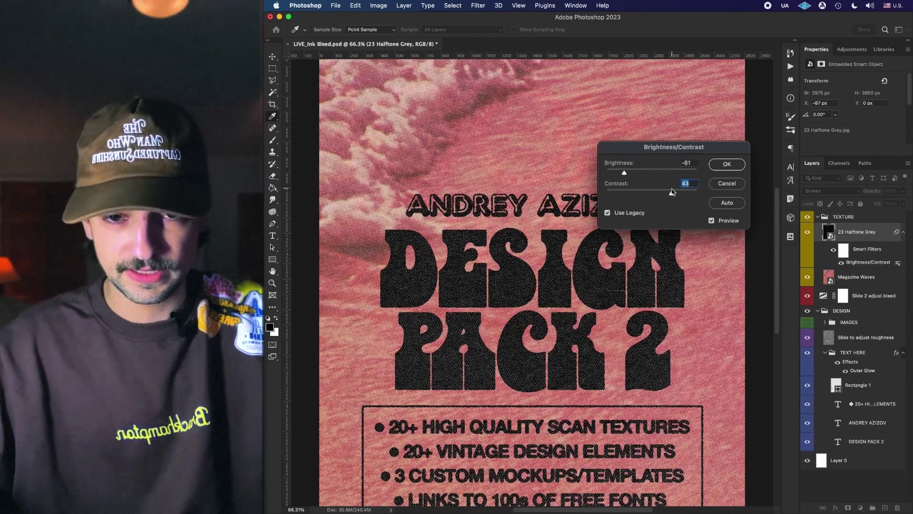